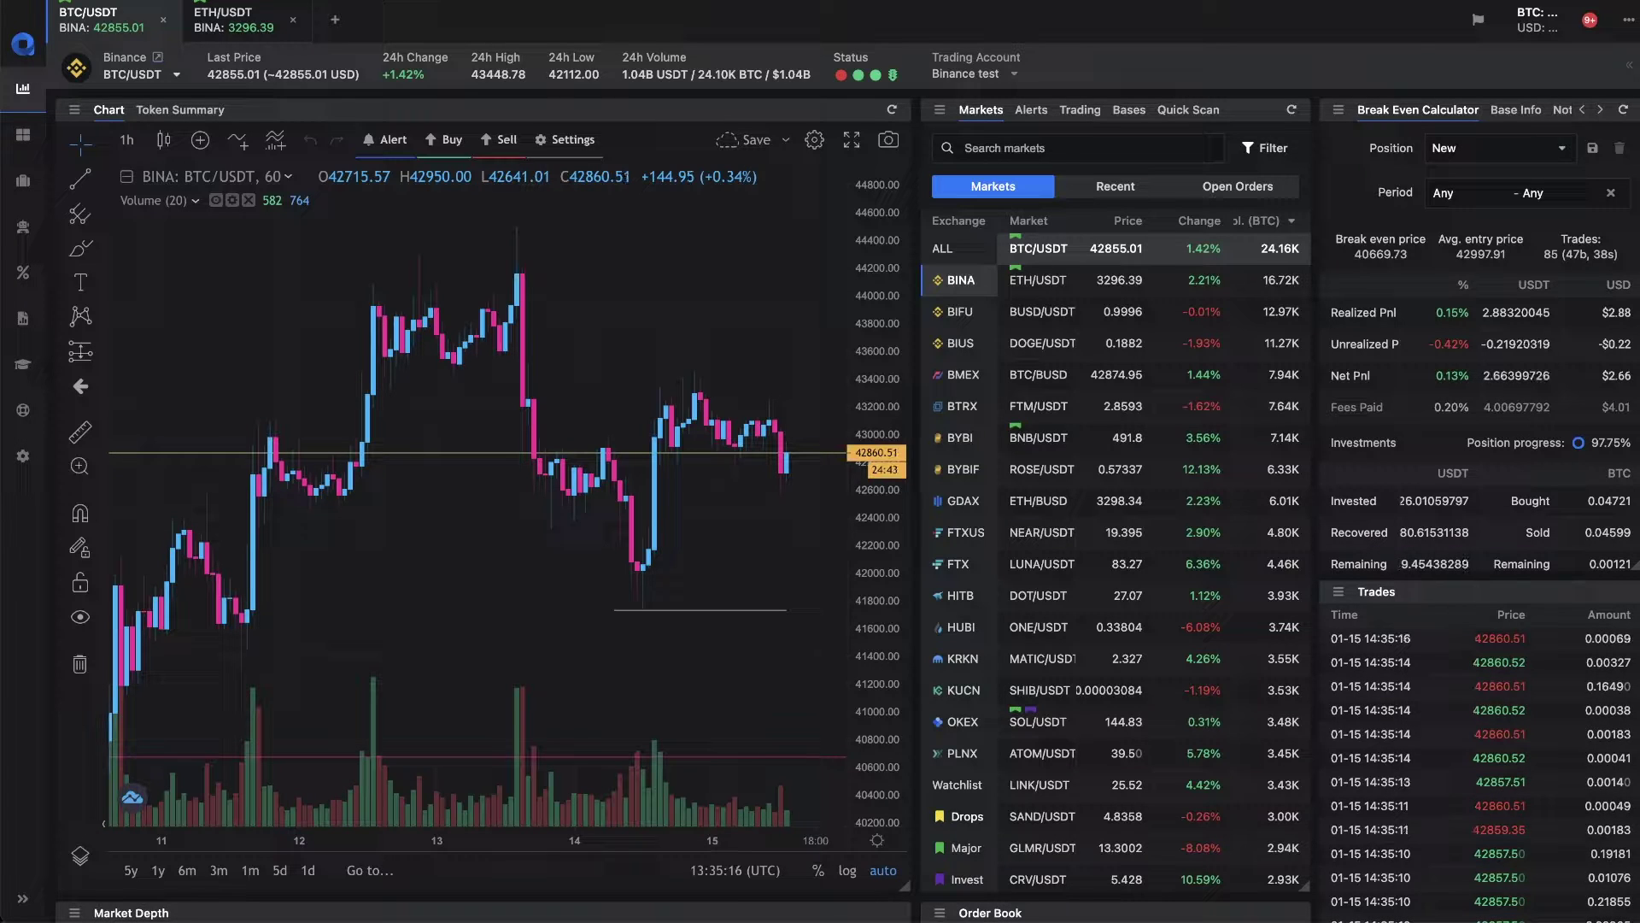
Fill a BTC limit buy at 42476.02 from the chart, spending 25% of USDT (0.00054 BTC).
{"action": "left_click", "coordinate": [1080, 109]}
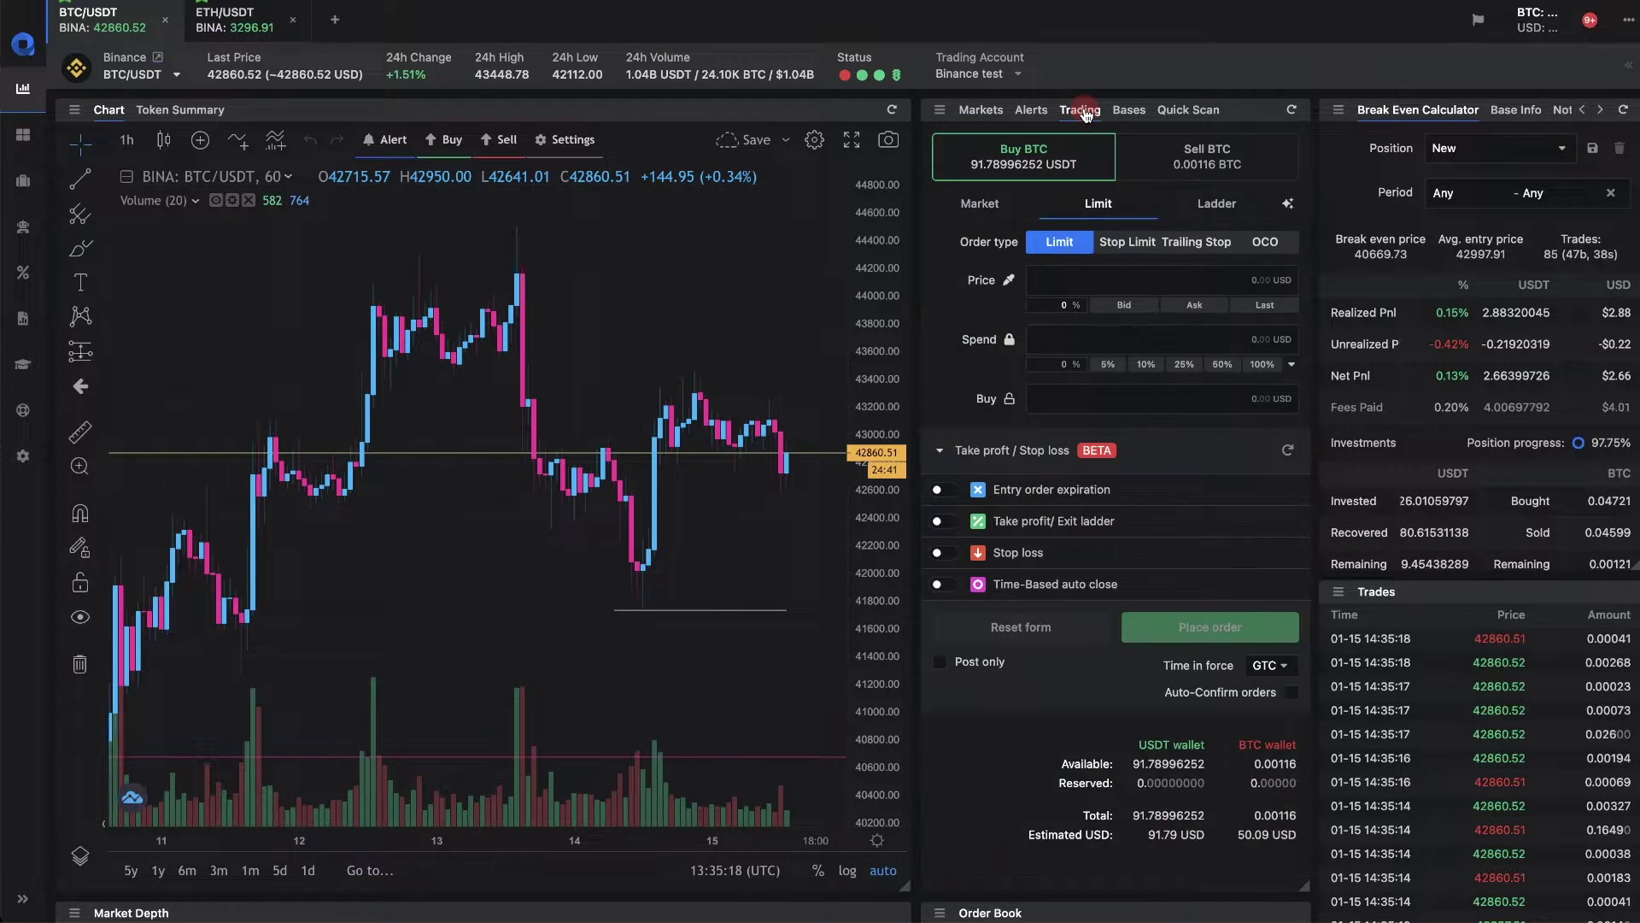
{"action": "left_click", "coordinate": [1091, 280]}
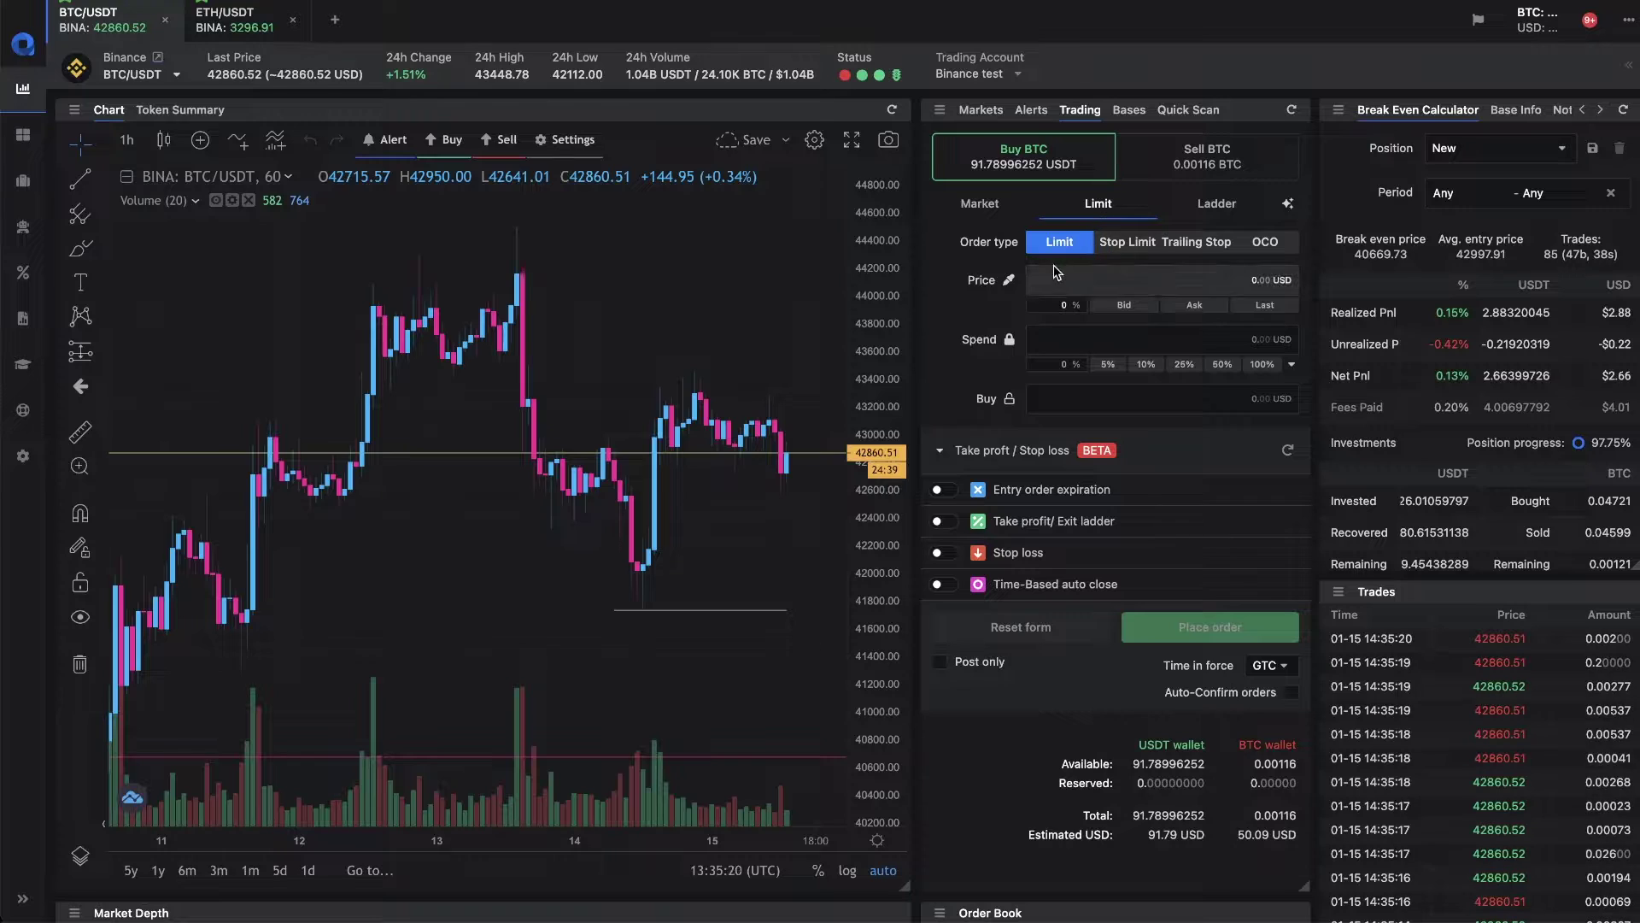
{"action": "left_click", "coordinate": [1008, 281]}
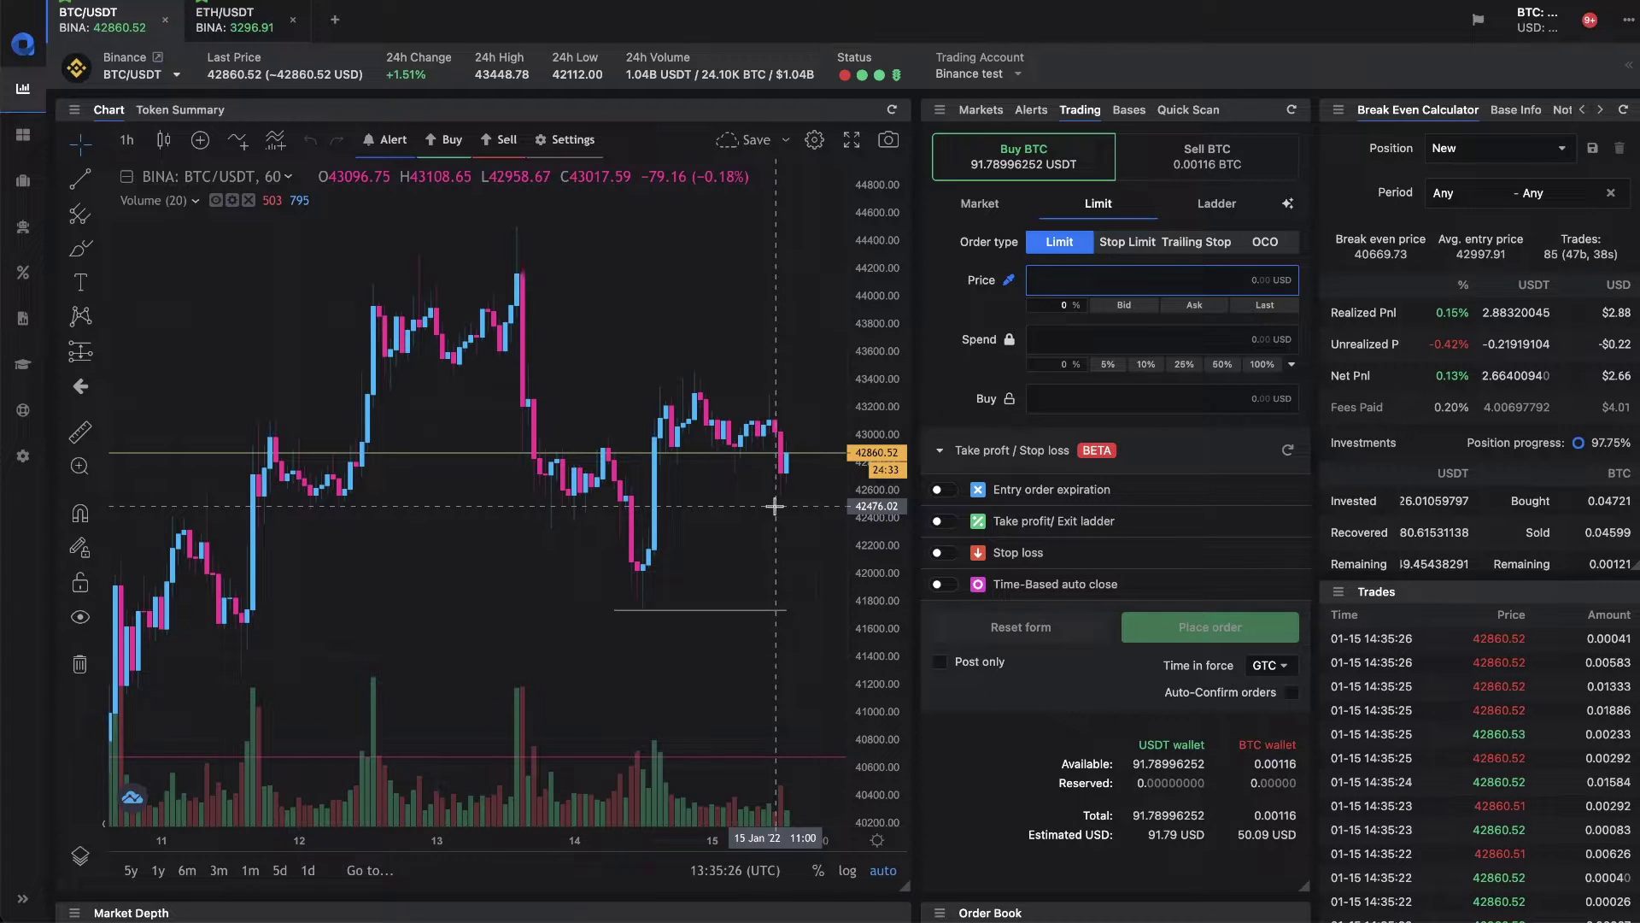
{"action": "left_click", "coordinate": [774, 505]}
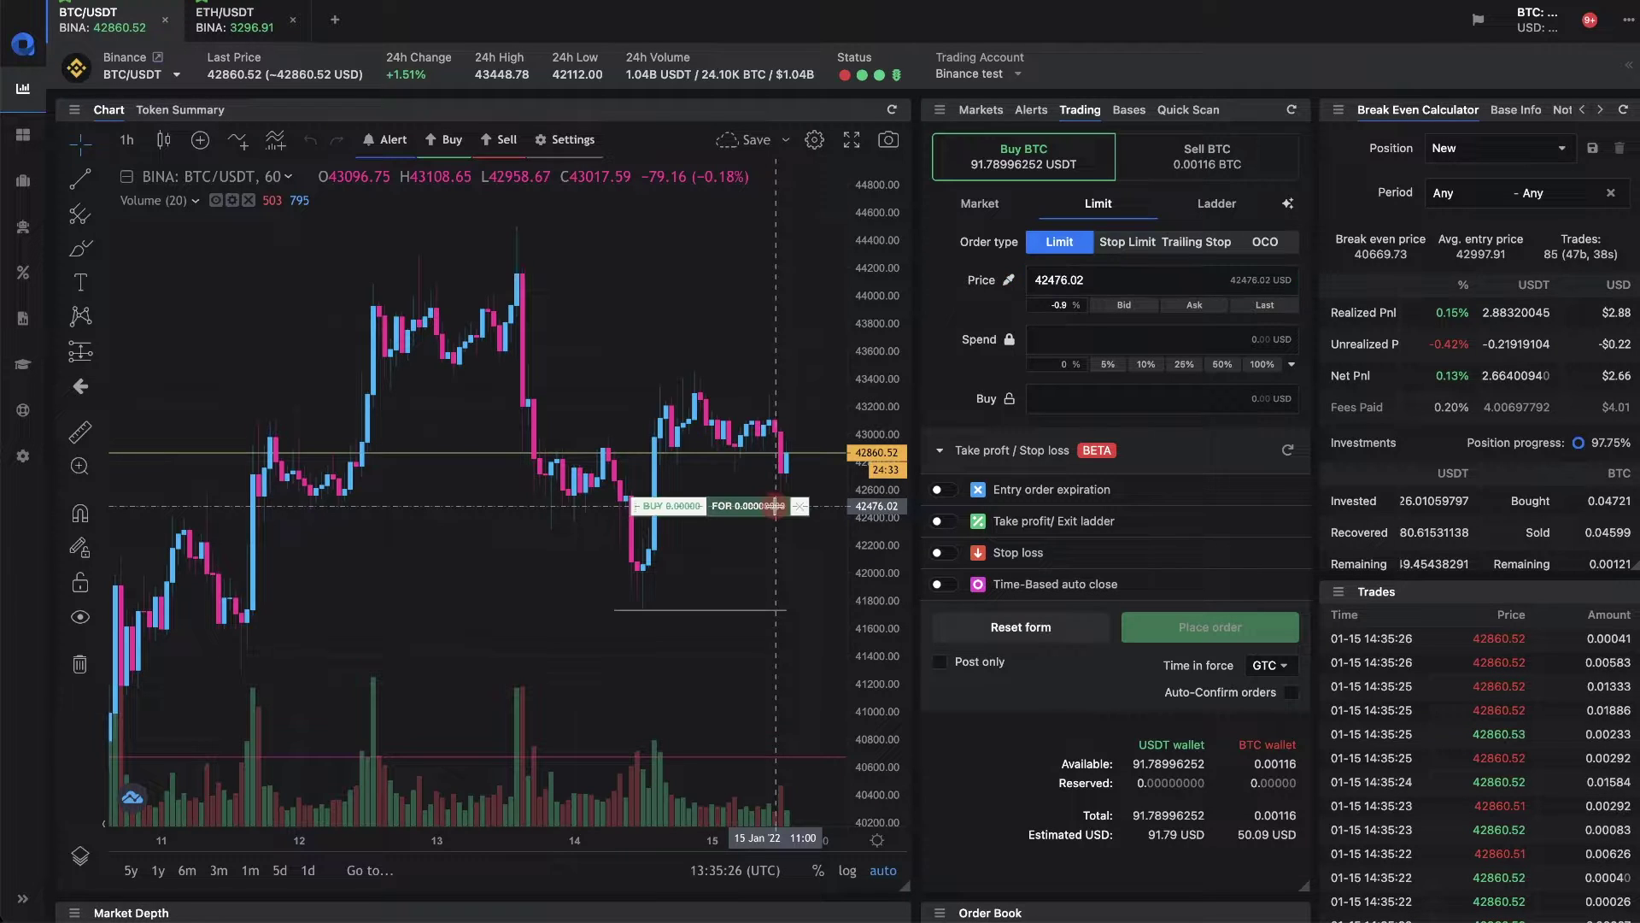
{"action": "left_click", "coordinate": [1185, 365]}
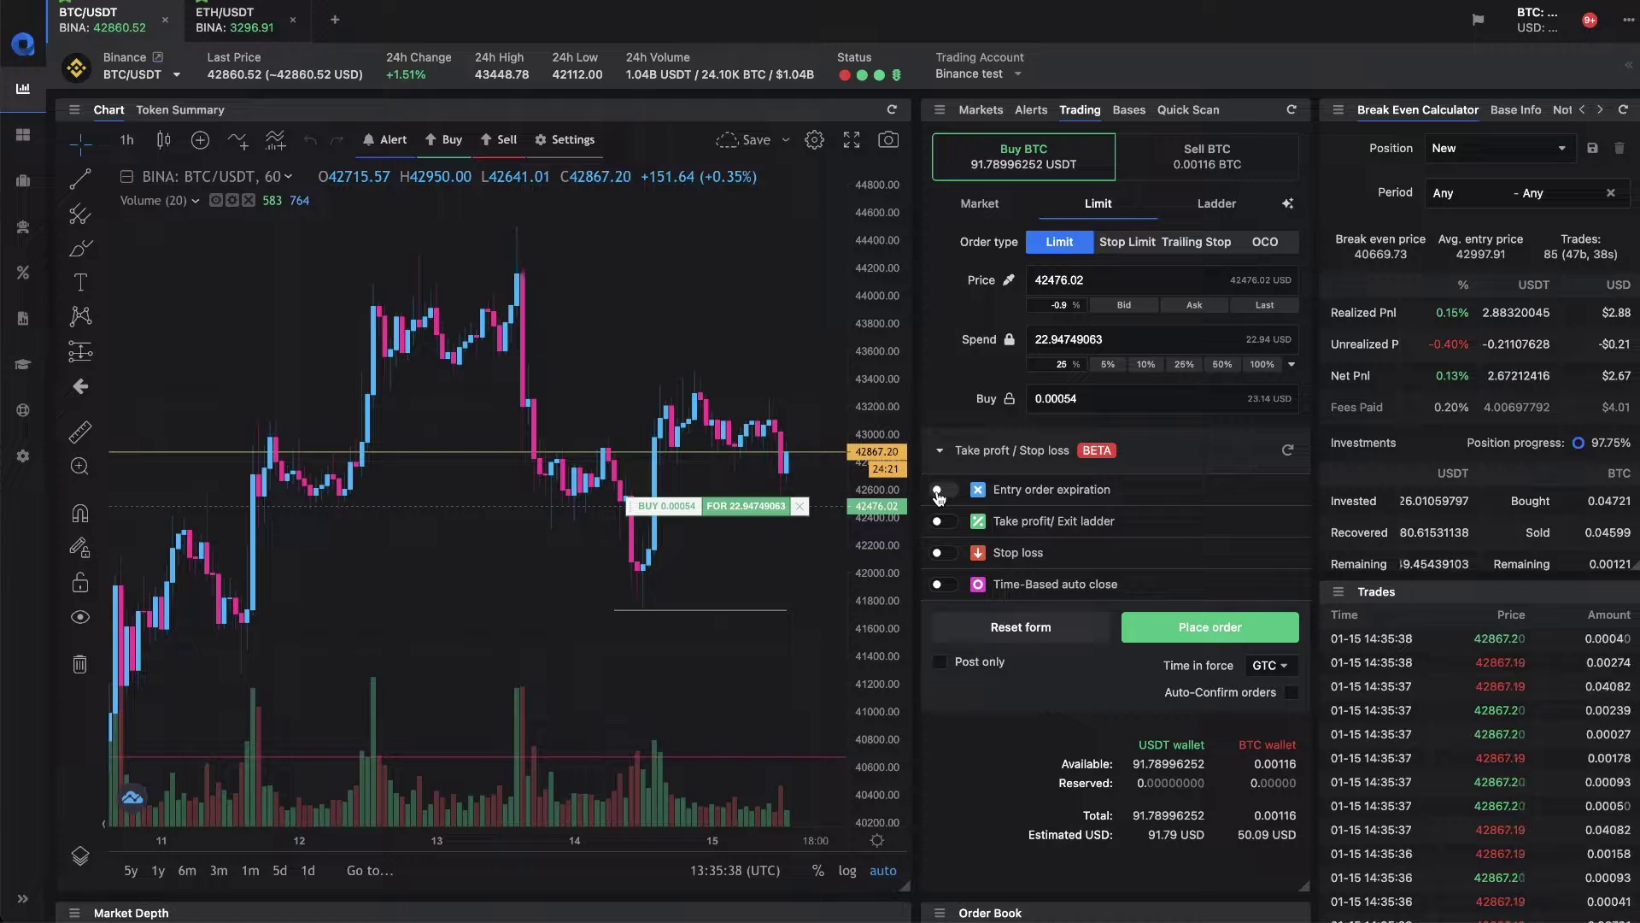
Enable entry order expiration set to 5 minutes.
{"action": "left_click", "coordinate": [939, 490]}
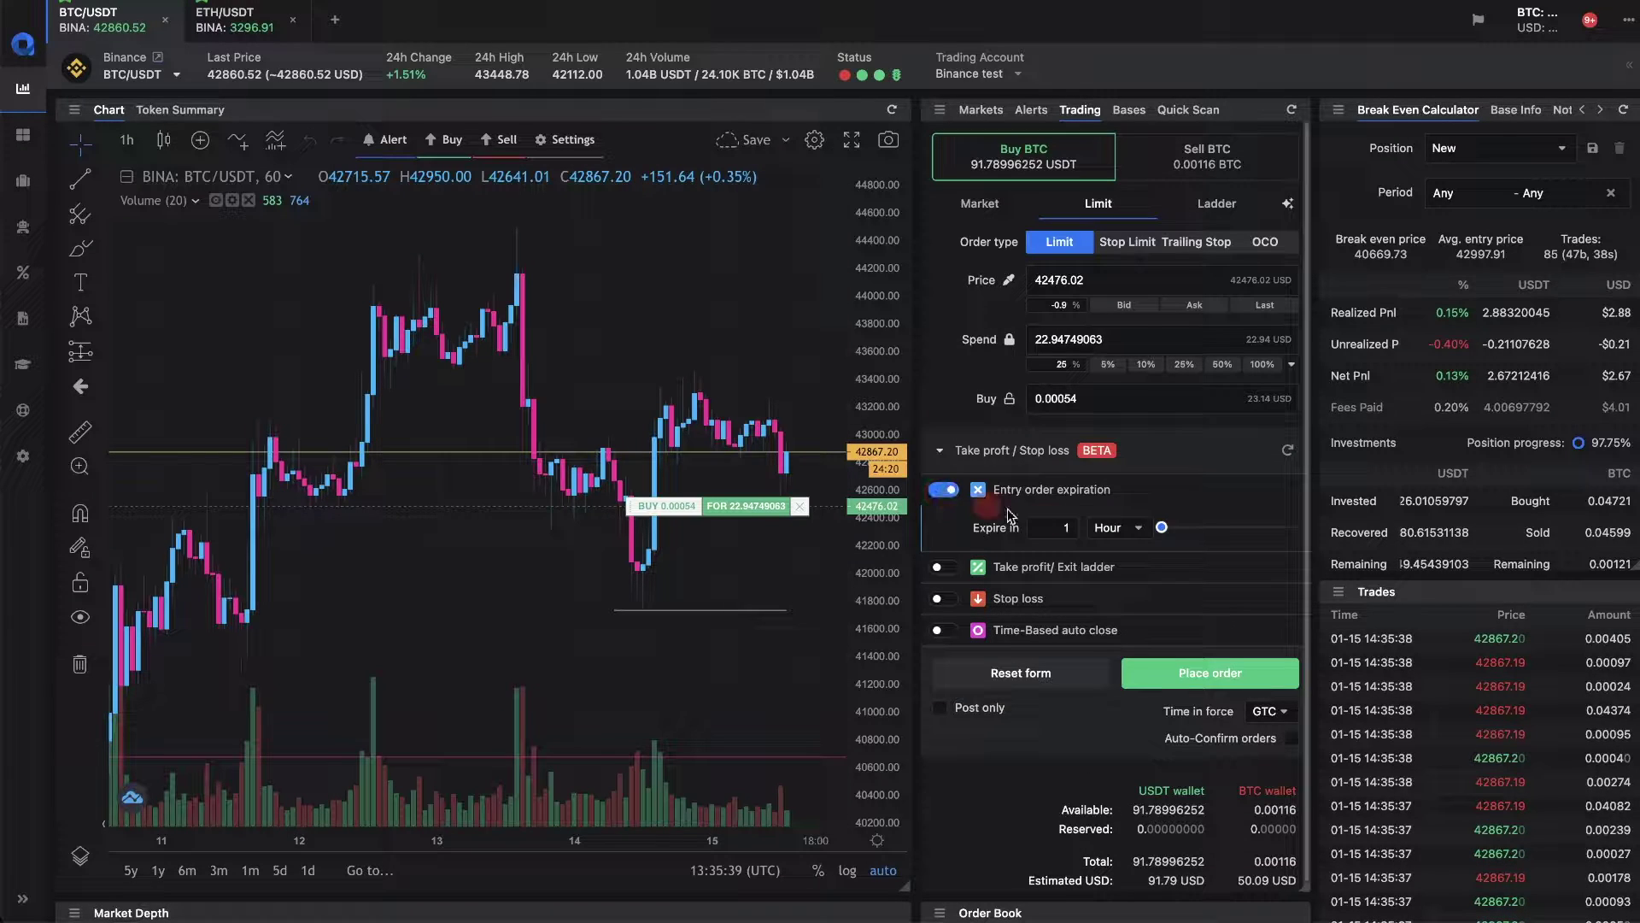
{"action": "left_click", "coordinate": [1059, 527]}
{"action": "type", "text": "5"}
{"action": "left_click", "coordinate": [1118, 527]}
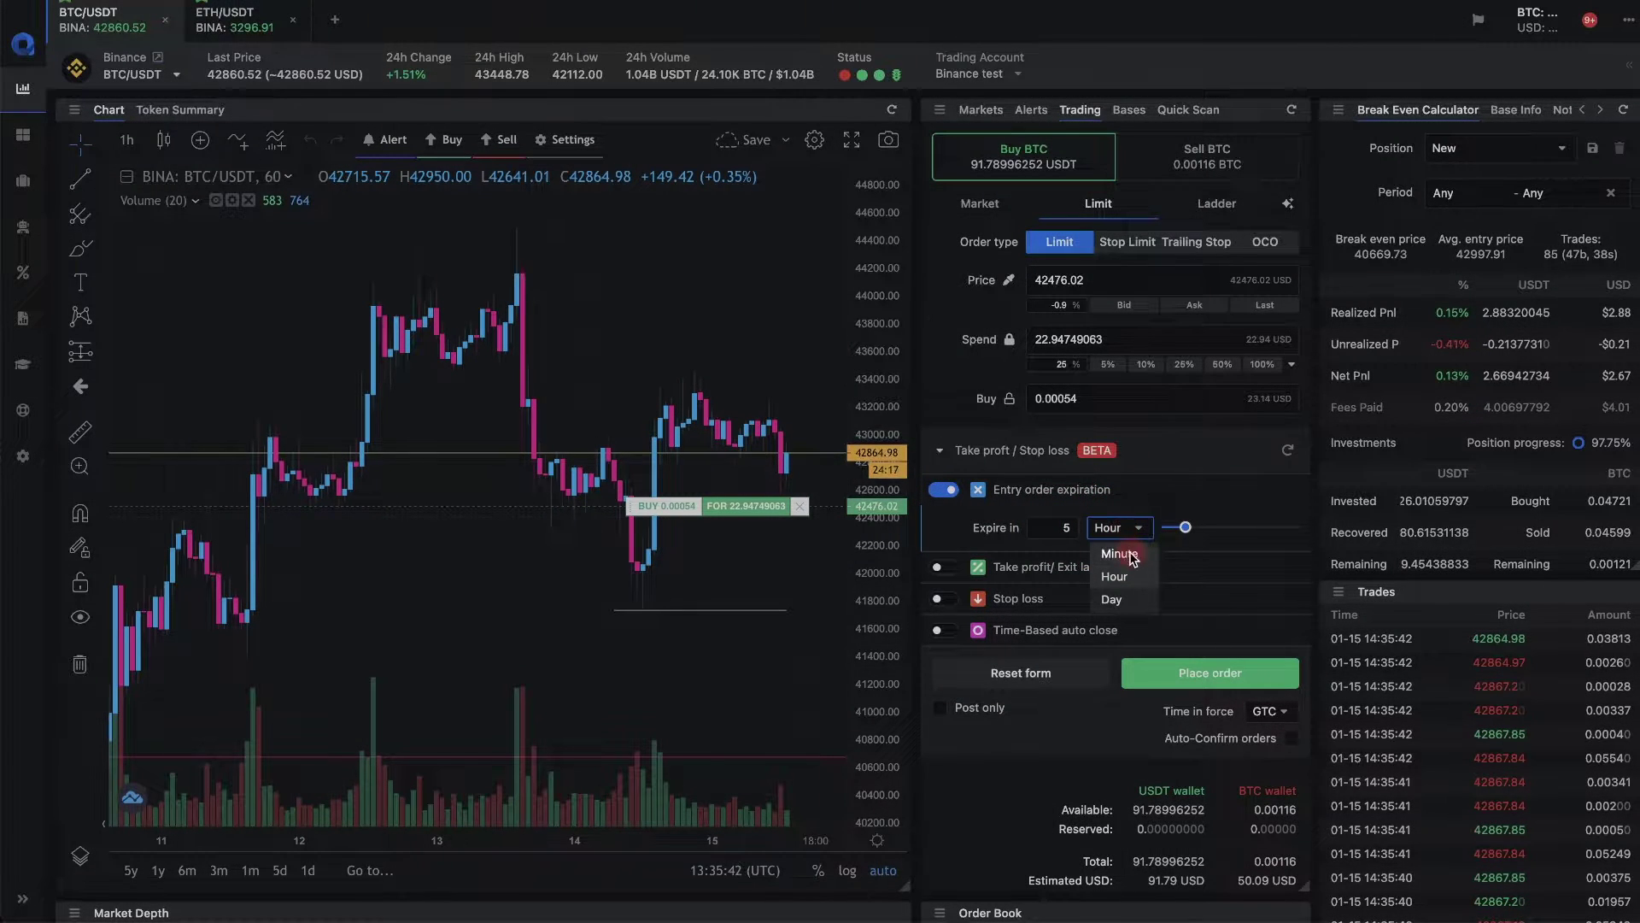
{"action": "left_click", "coordinate": [1117, 549]}
Add a 5% take-profit target, a 5% stop loss and time-based auto close.
{"action": "left_click", "coordinate": [944, 568]}
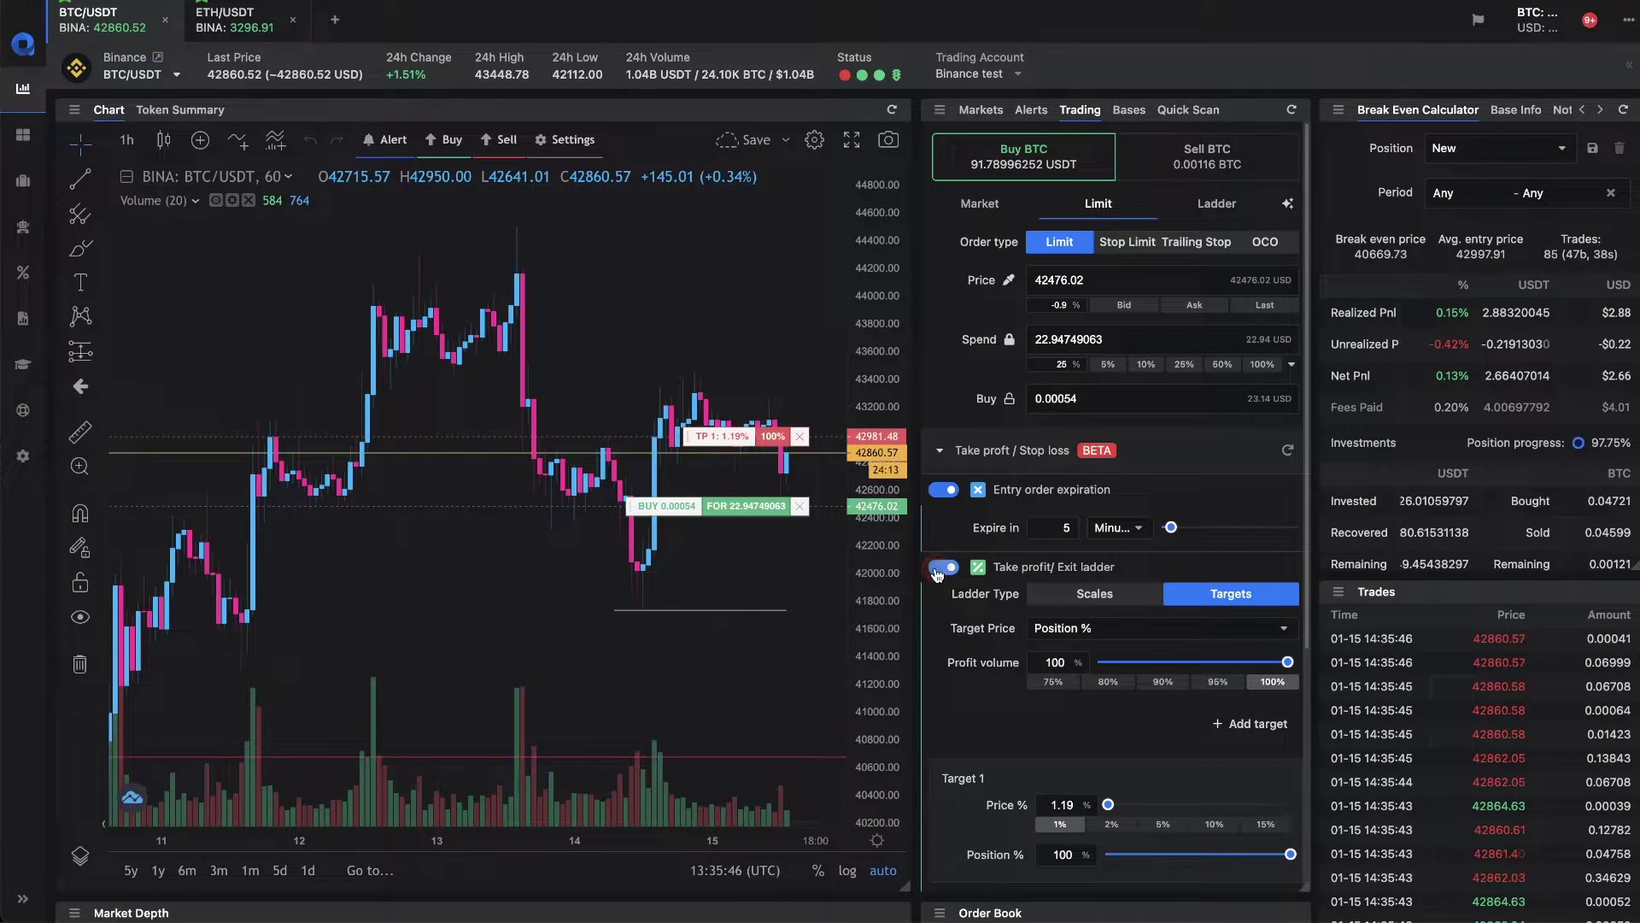
{"action": "left_click", "coordinate": [1163, 824]}
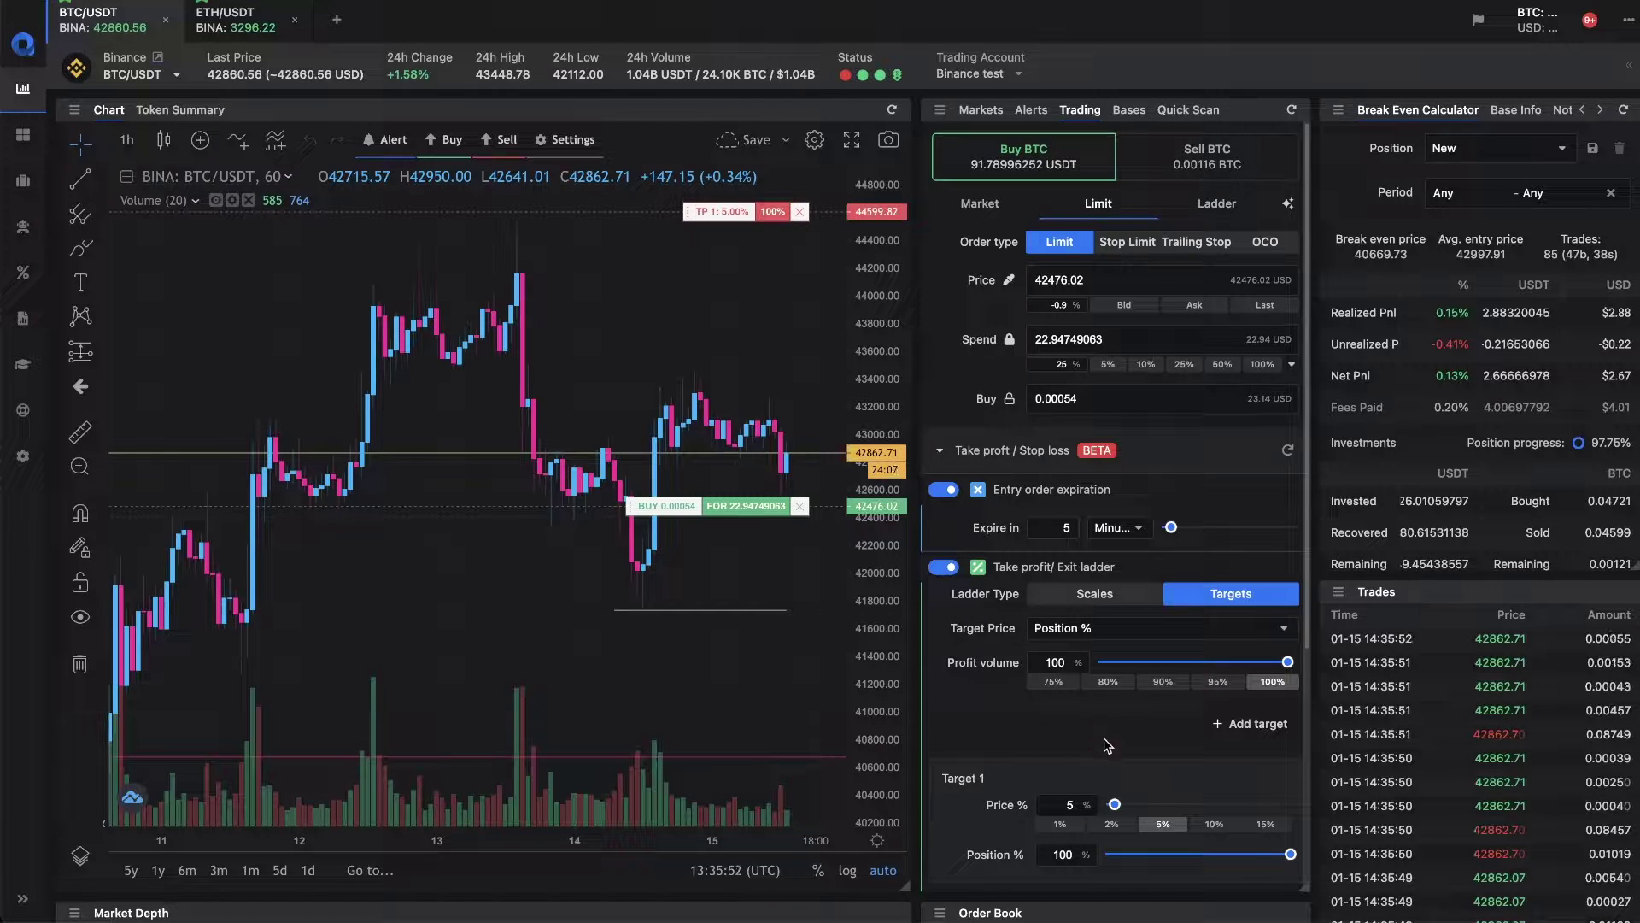
{"action": "left_click_drag", "start_coordinate": [1303, 538], "coordinate": [1284, 825]}
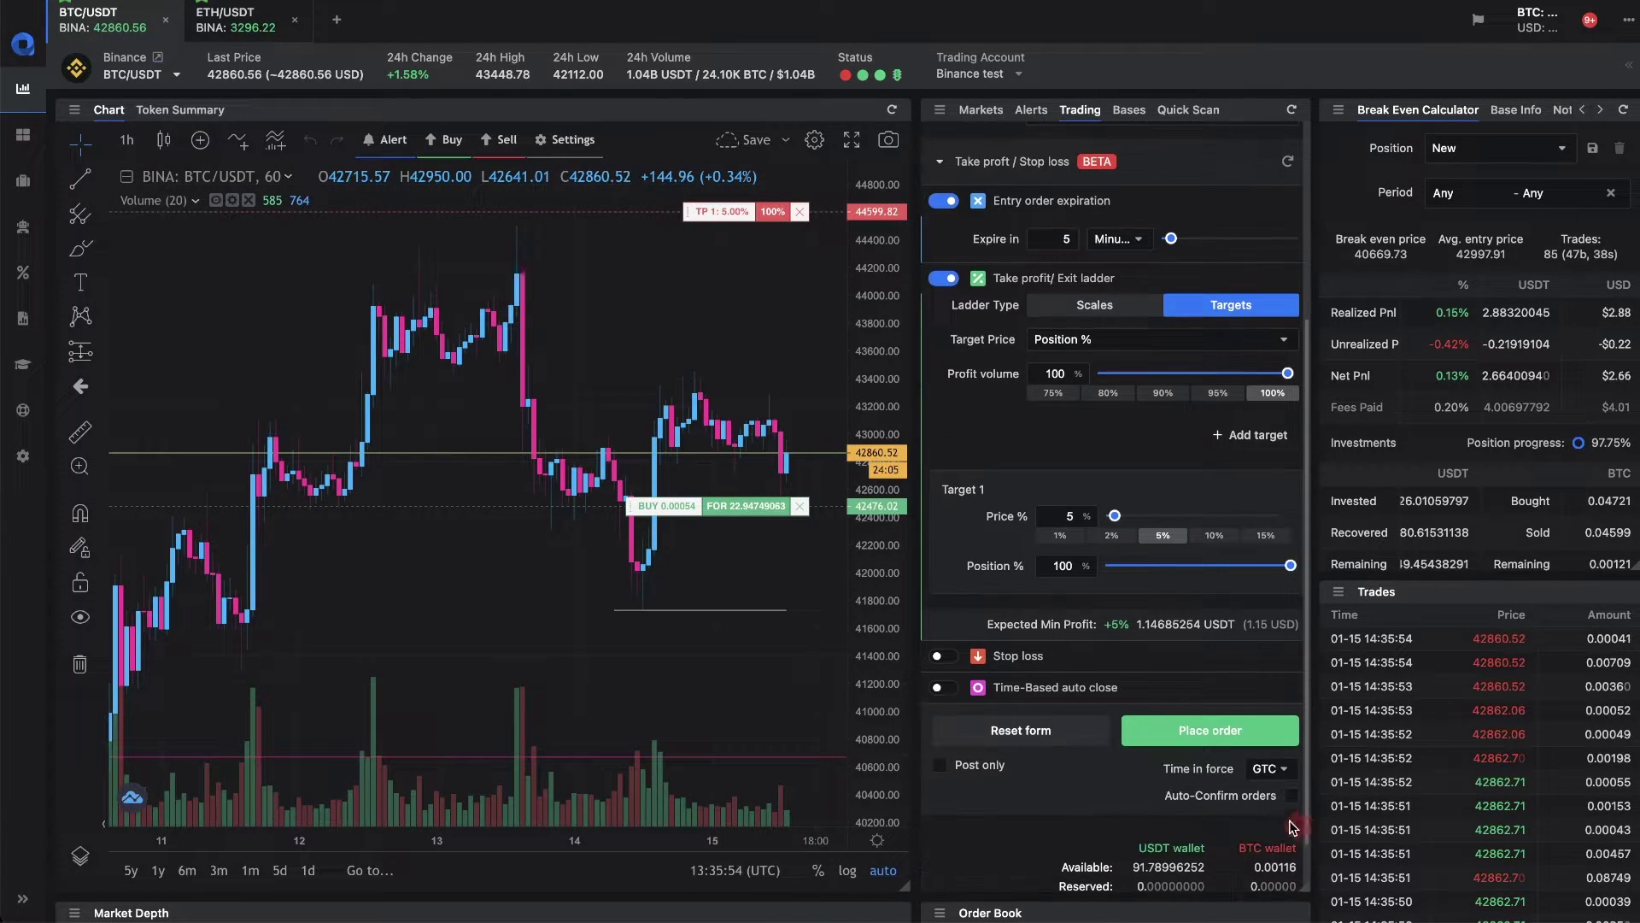
{"action": "left_click", "coordinate": [947, 656]}
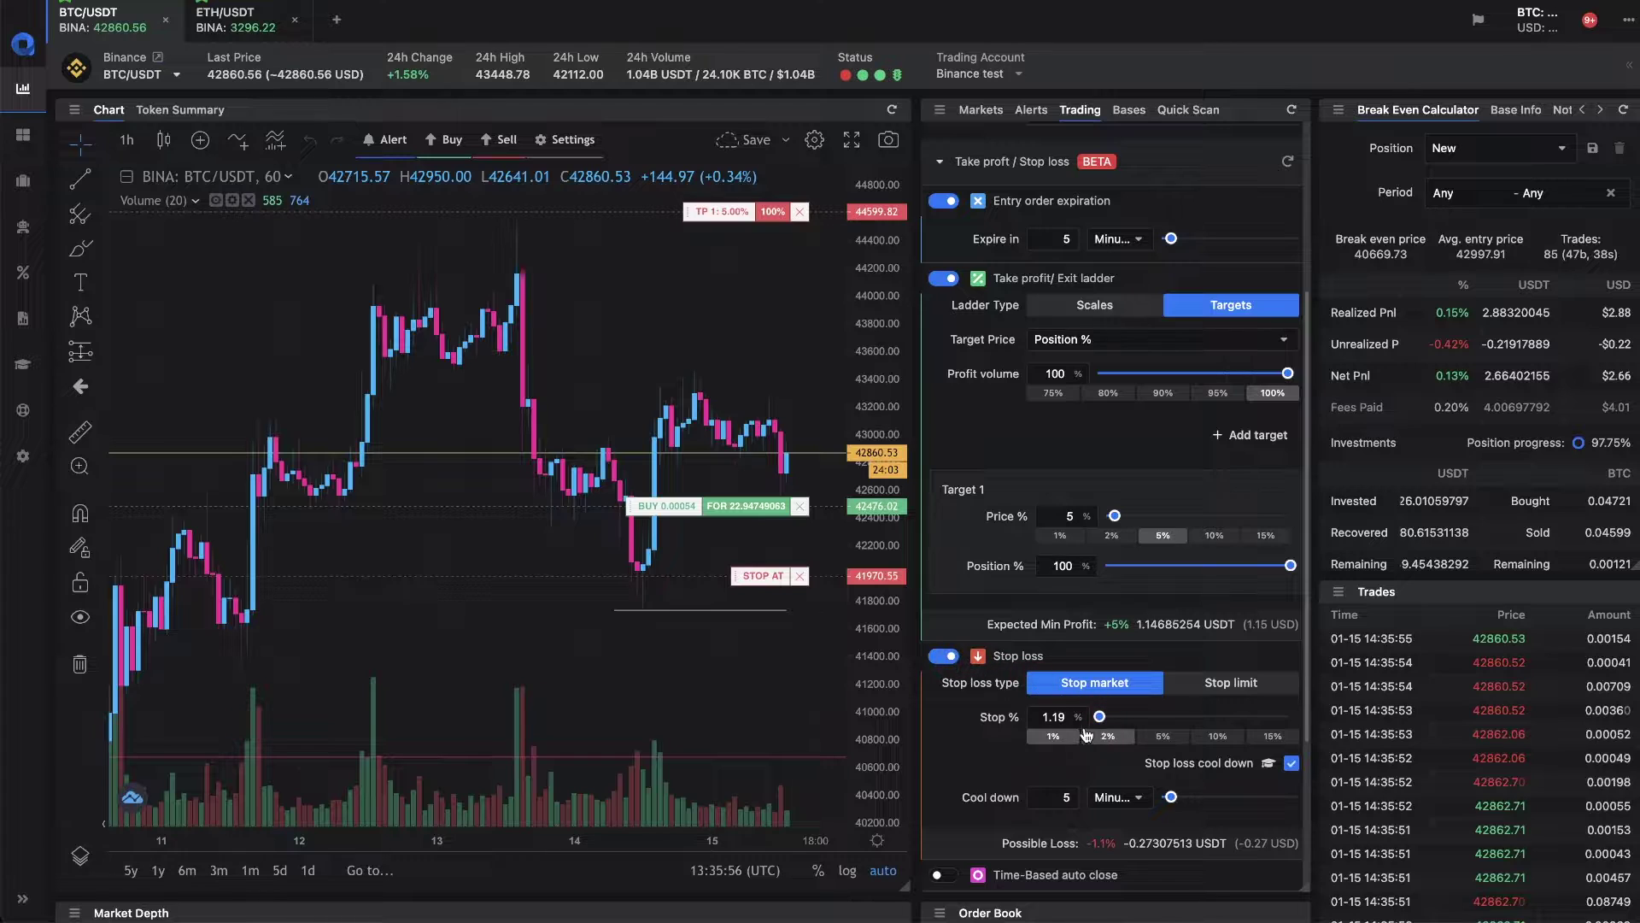
{"action": "scroll", "coordinate": [1176, 746], "scroll_direction": "down", "scroll_amount": 4}
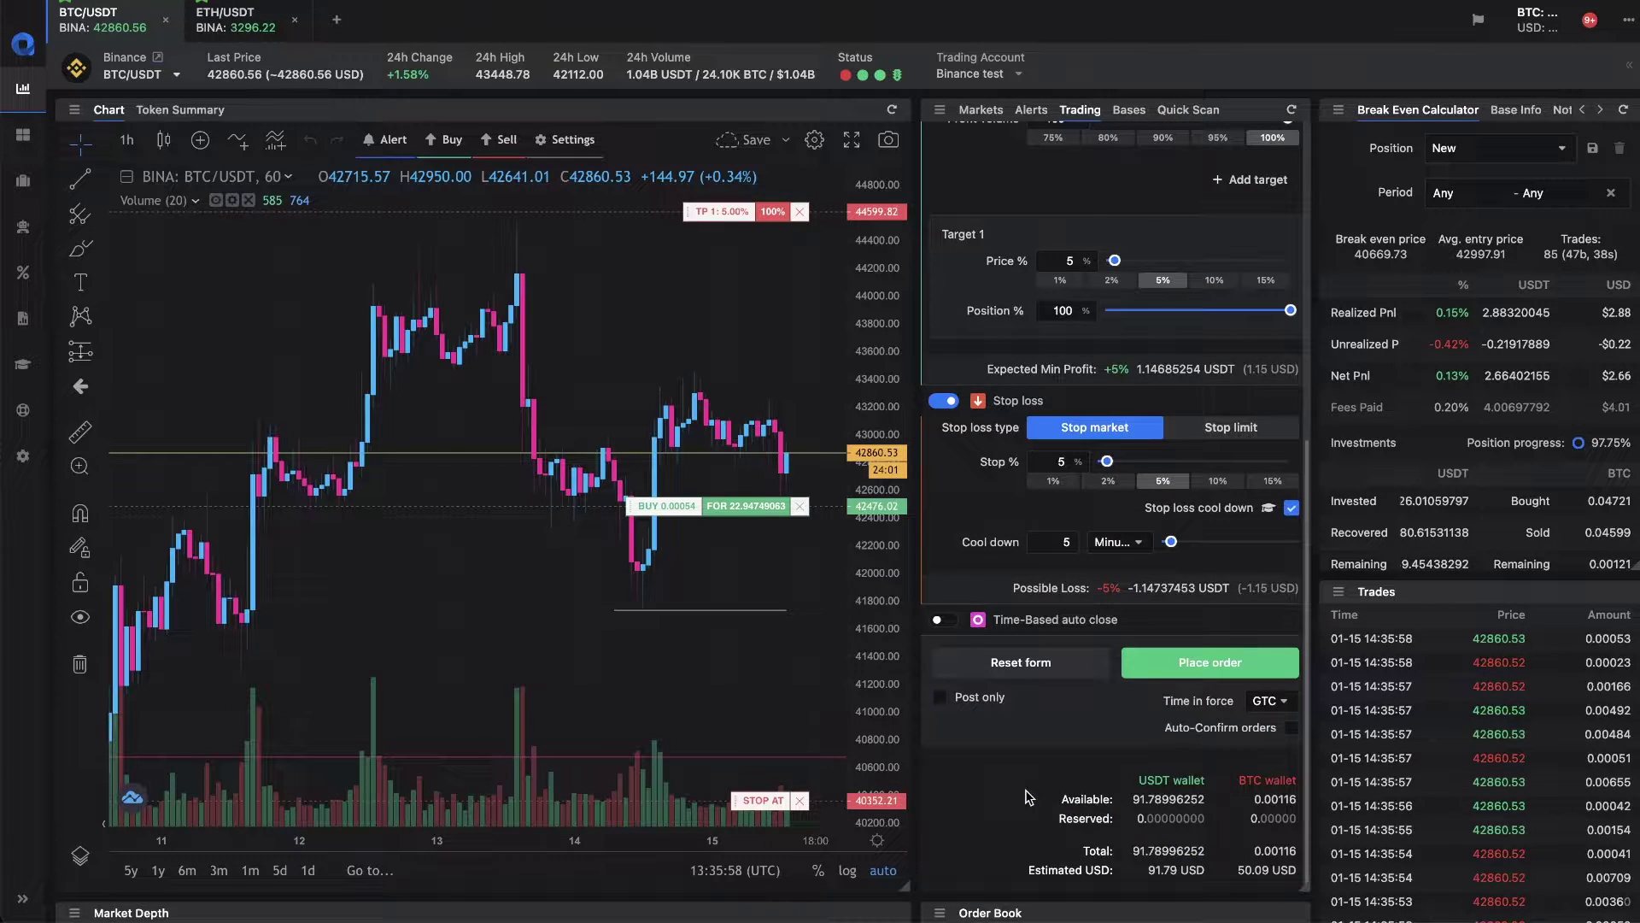
{"action": "left_click", "coordinate": [938, 623]}
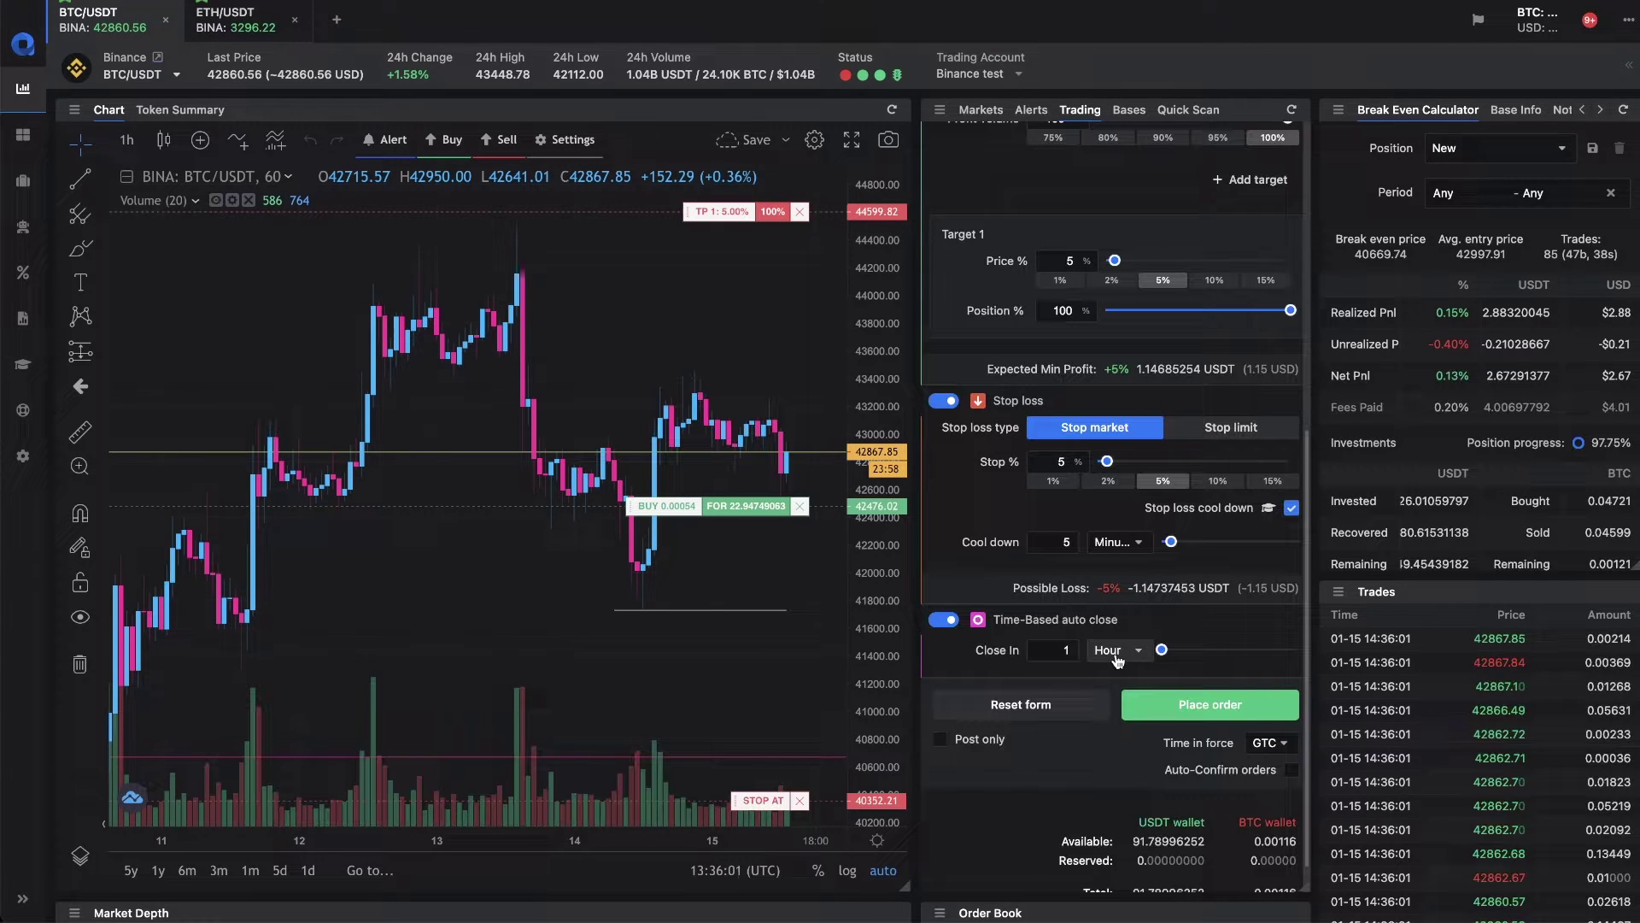
{"action": "scroll", "coordinate": [1115, 577], "scroll_direction": "up", "scroll_amount": 8}
Save preset 'My preset' with hotkey Ctrl+Shift+1, leaving Auto close unchecked.
{"action": "left_click", "coordinate": [1288, 205]}
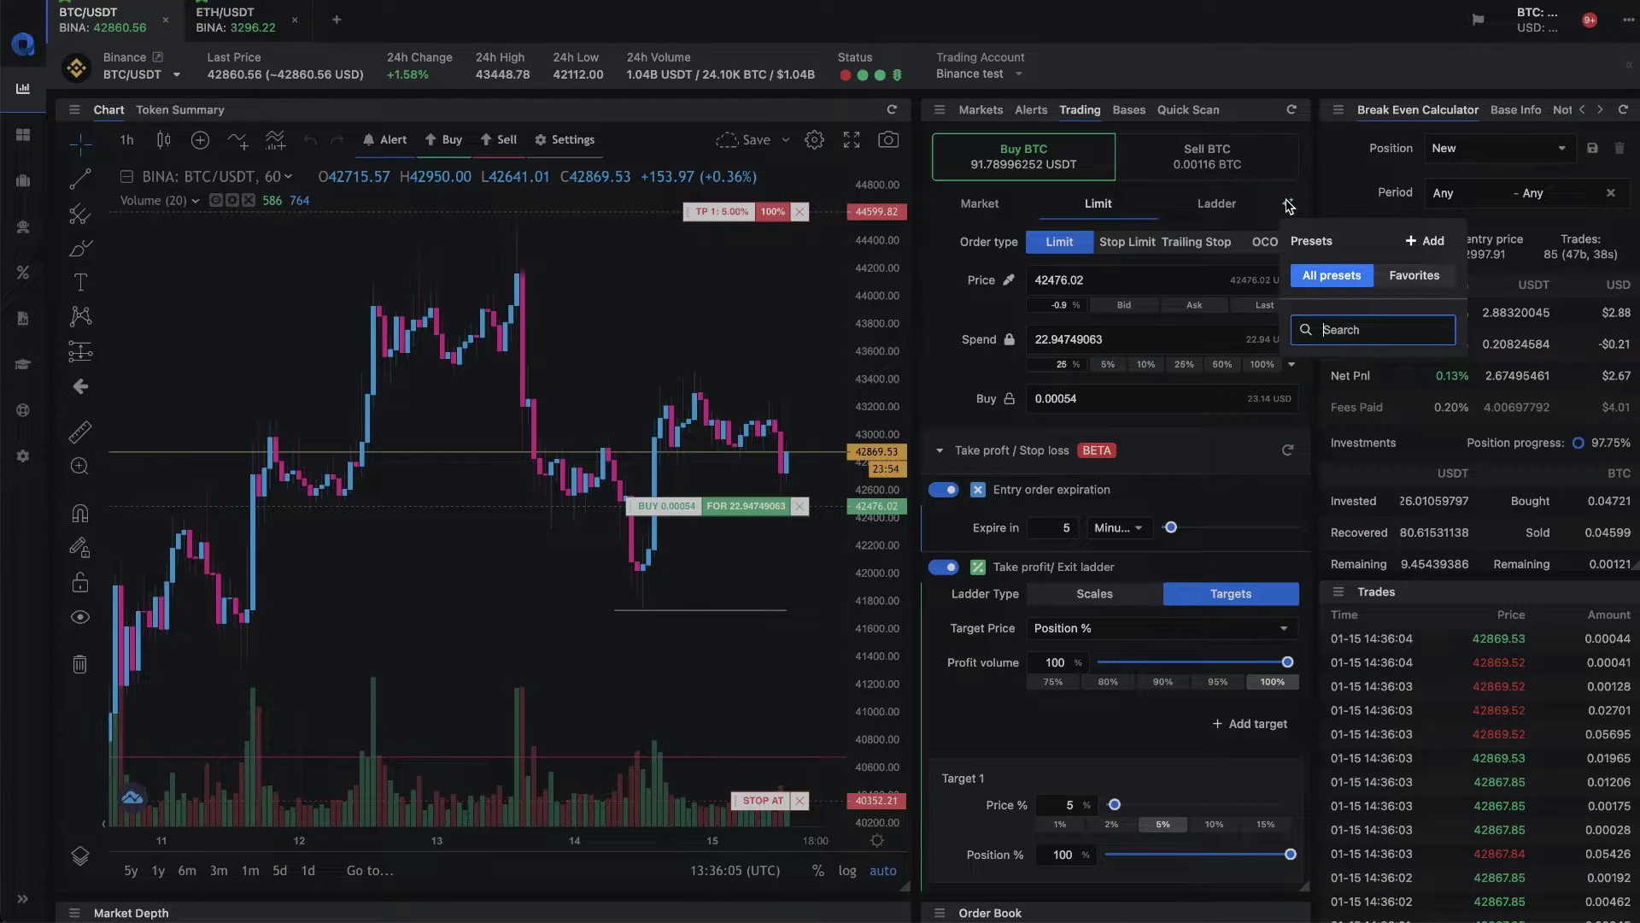
{"action": "left_click", "coordinate": [1423, 241]}
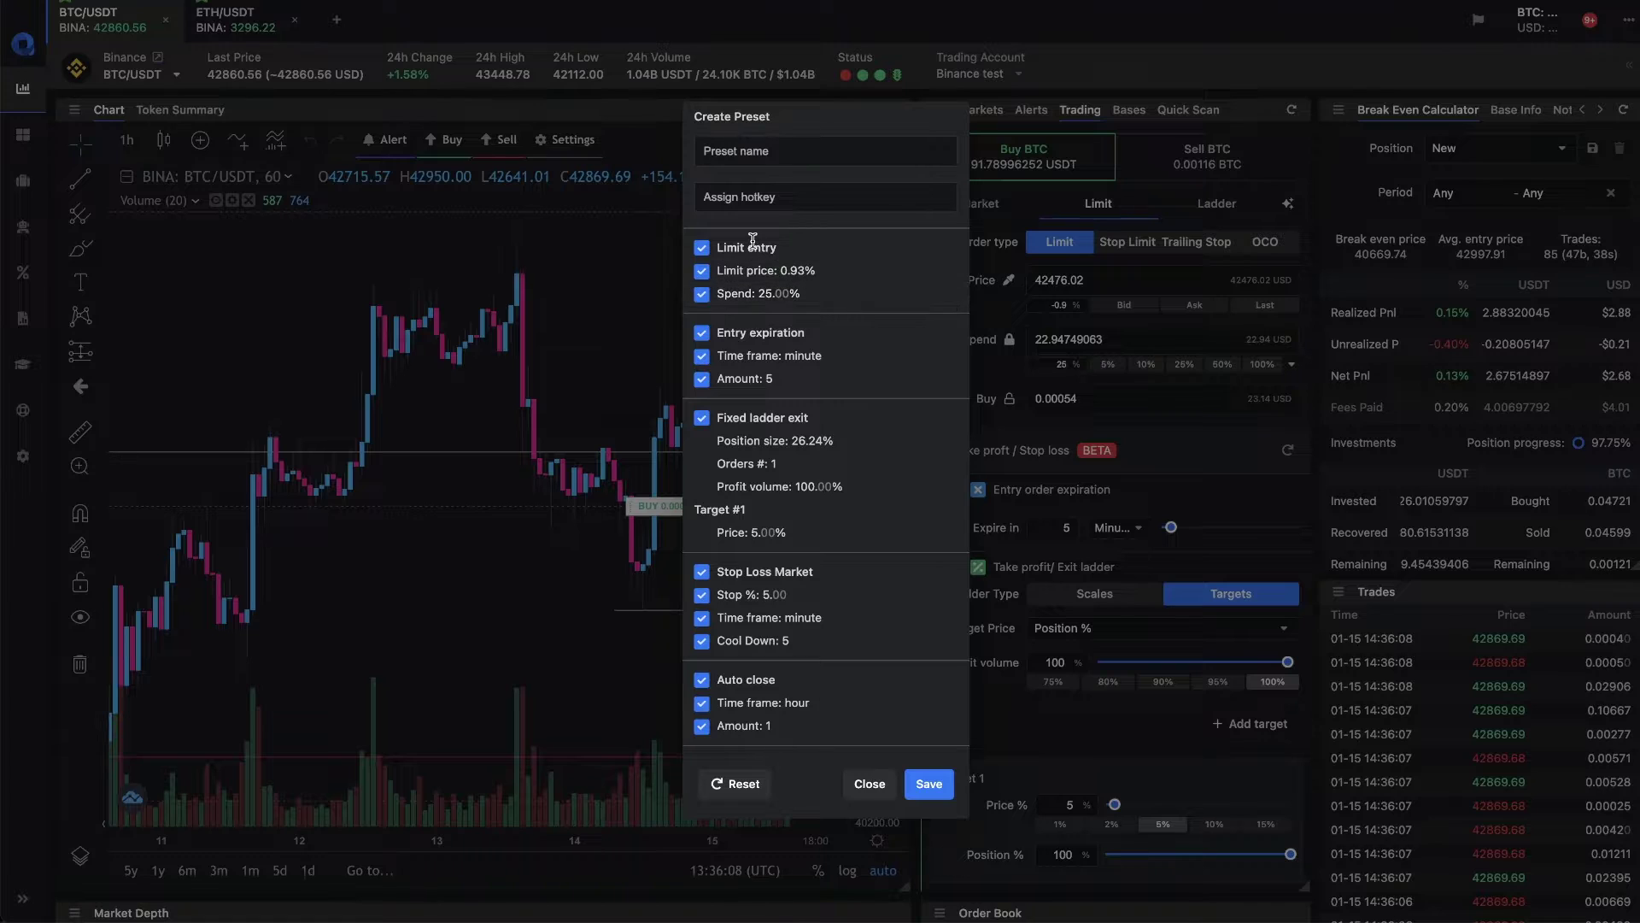
{"action": "left_click", "coordinate": [753, 154]}
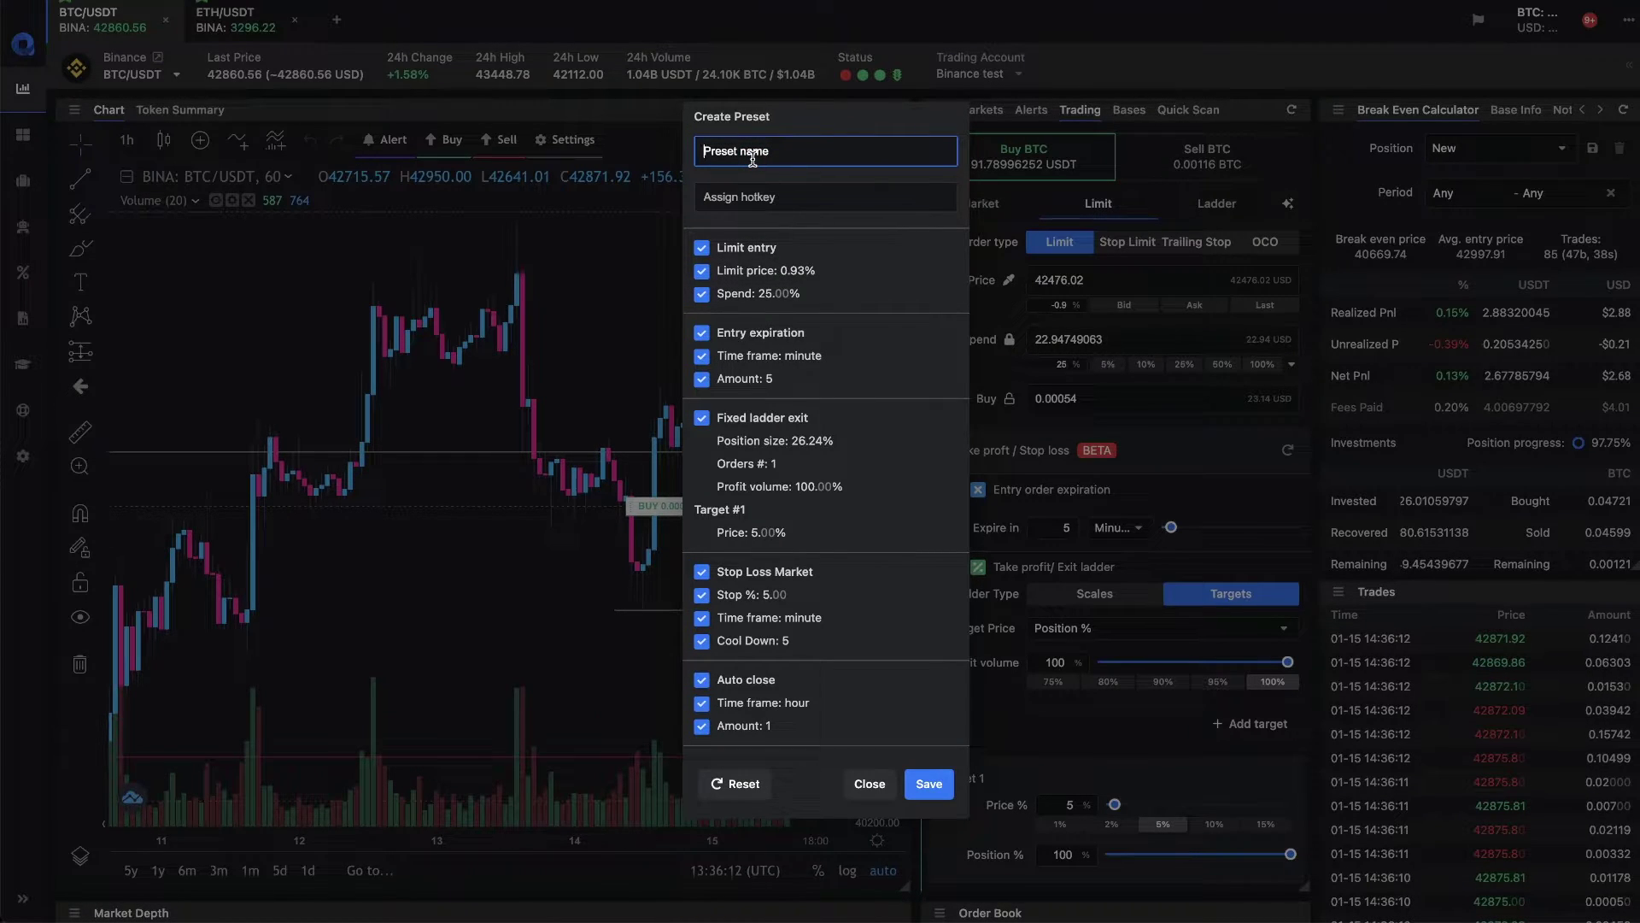
{"action": "type", "text": "My pres"}
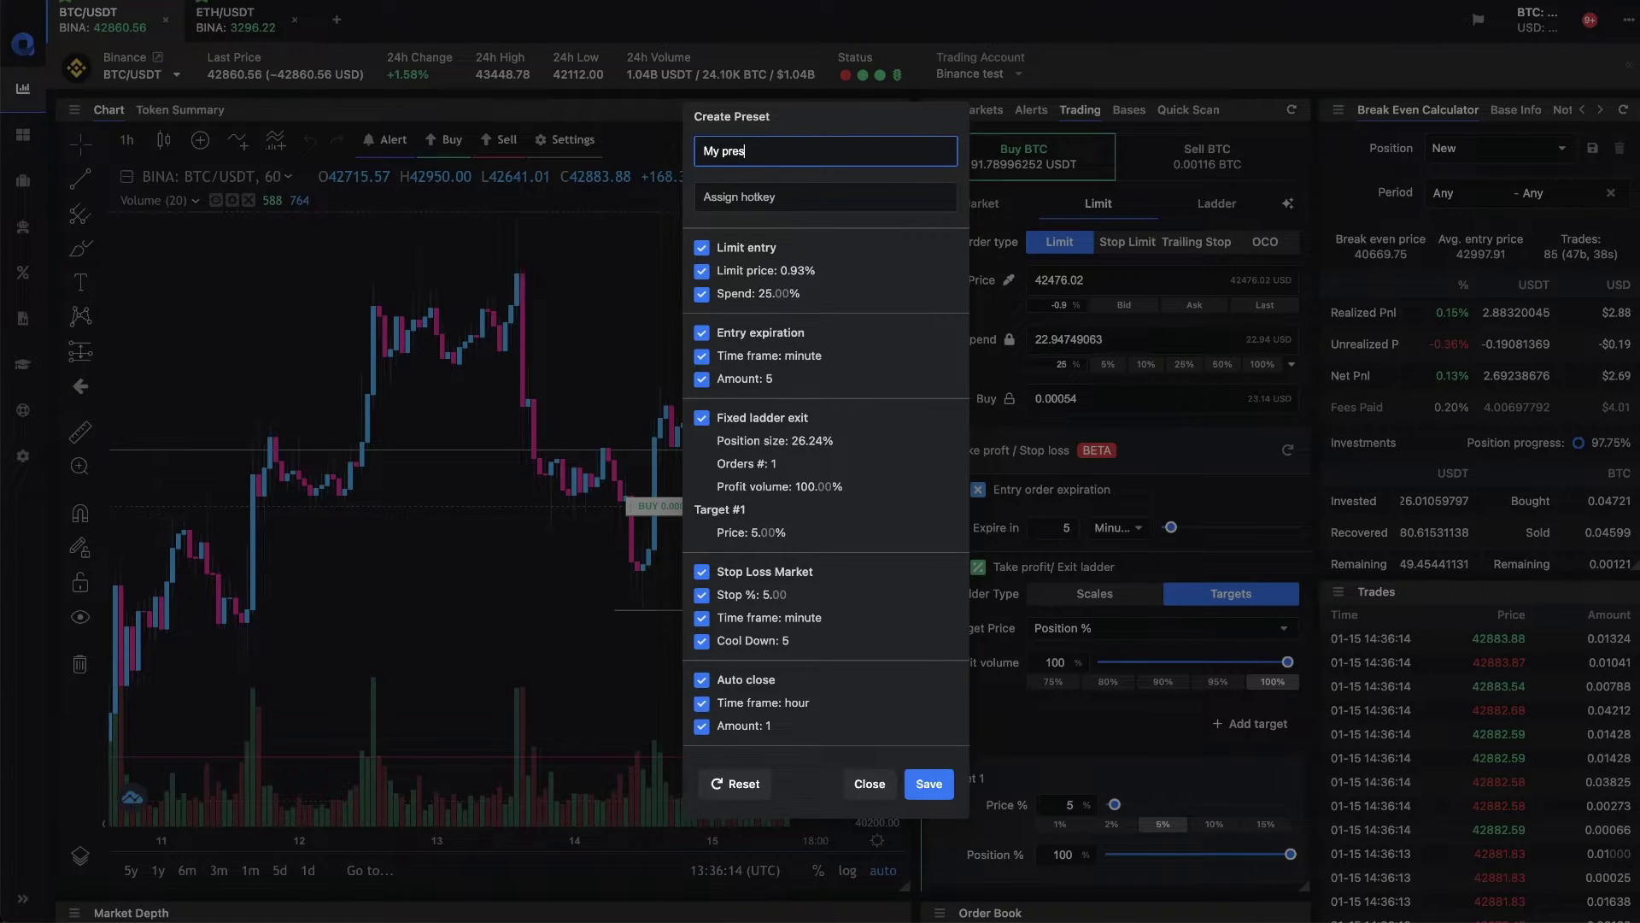
{"action": "type", "text": "et"}
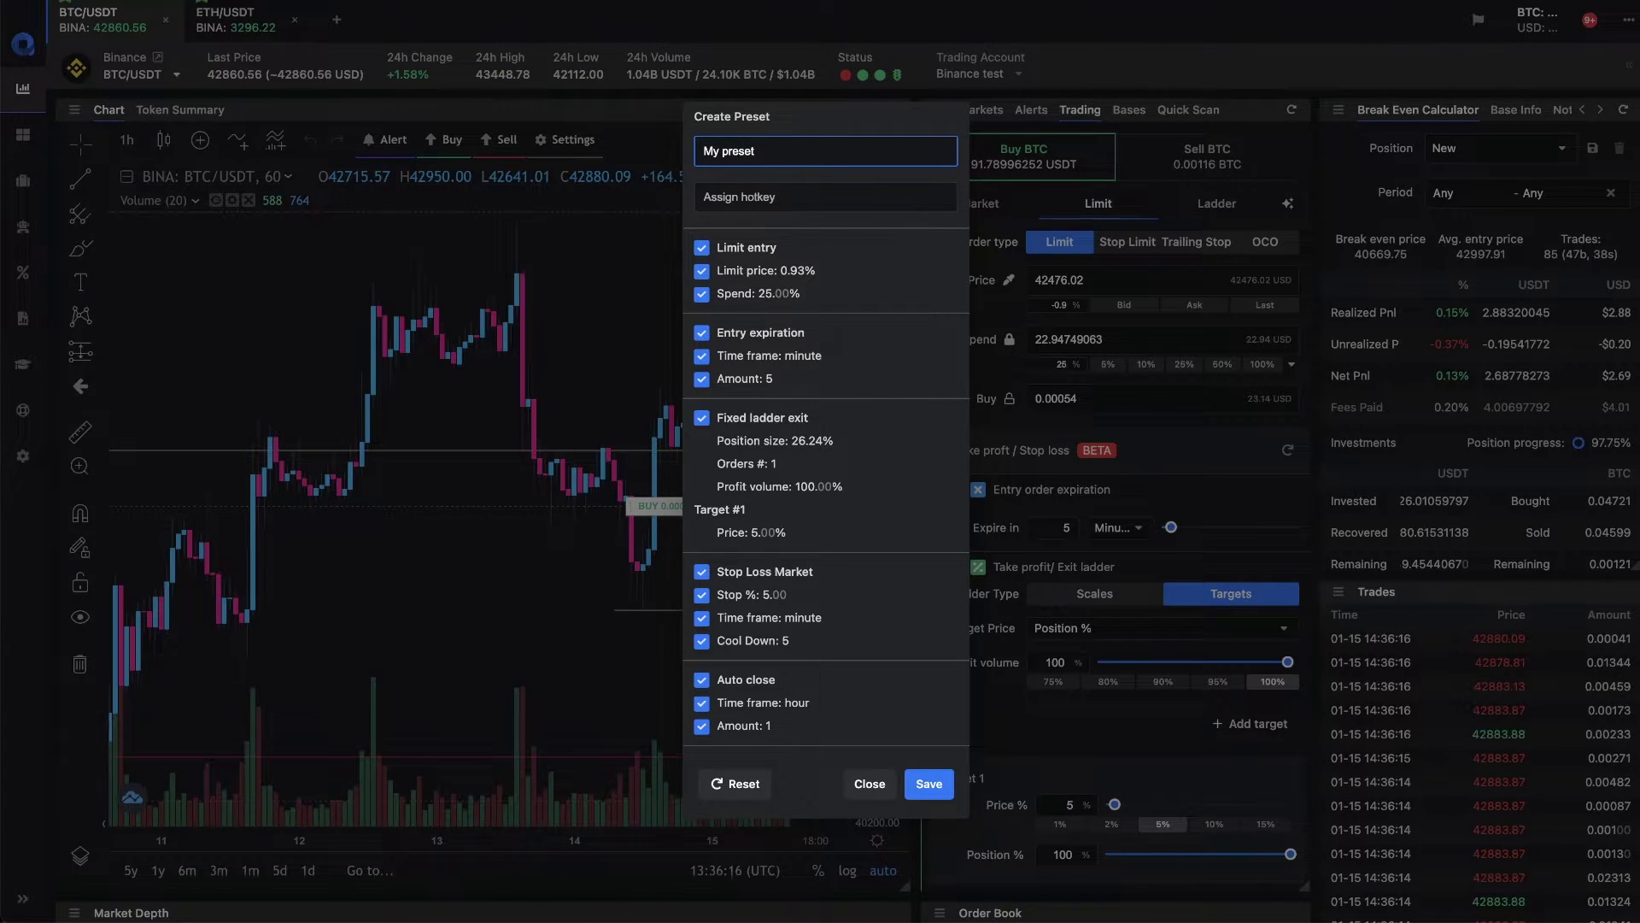
{"action": "left_click", "coordinate": [826, 196]}
{"action": "key", "text": "ctrl"}
{"action": "type", "text": "CTRL+SHIFT+1"}
{"action": "key", "text": "shift"}
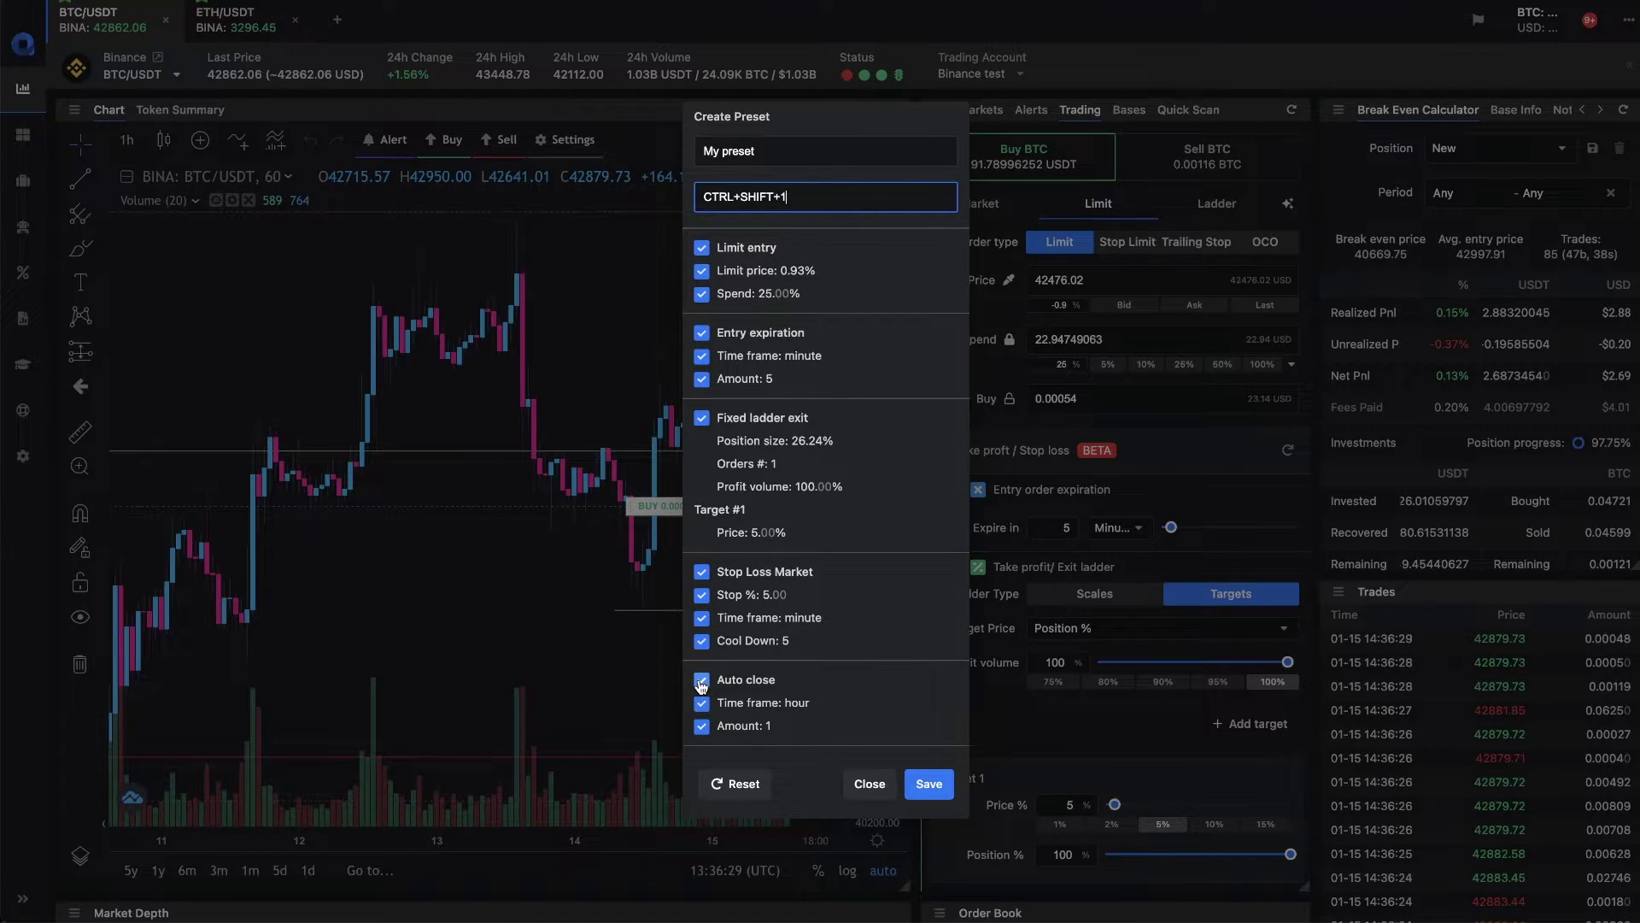
{"action": "left_click", "coordinate": [701, 680]}
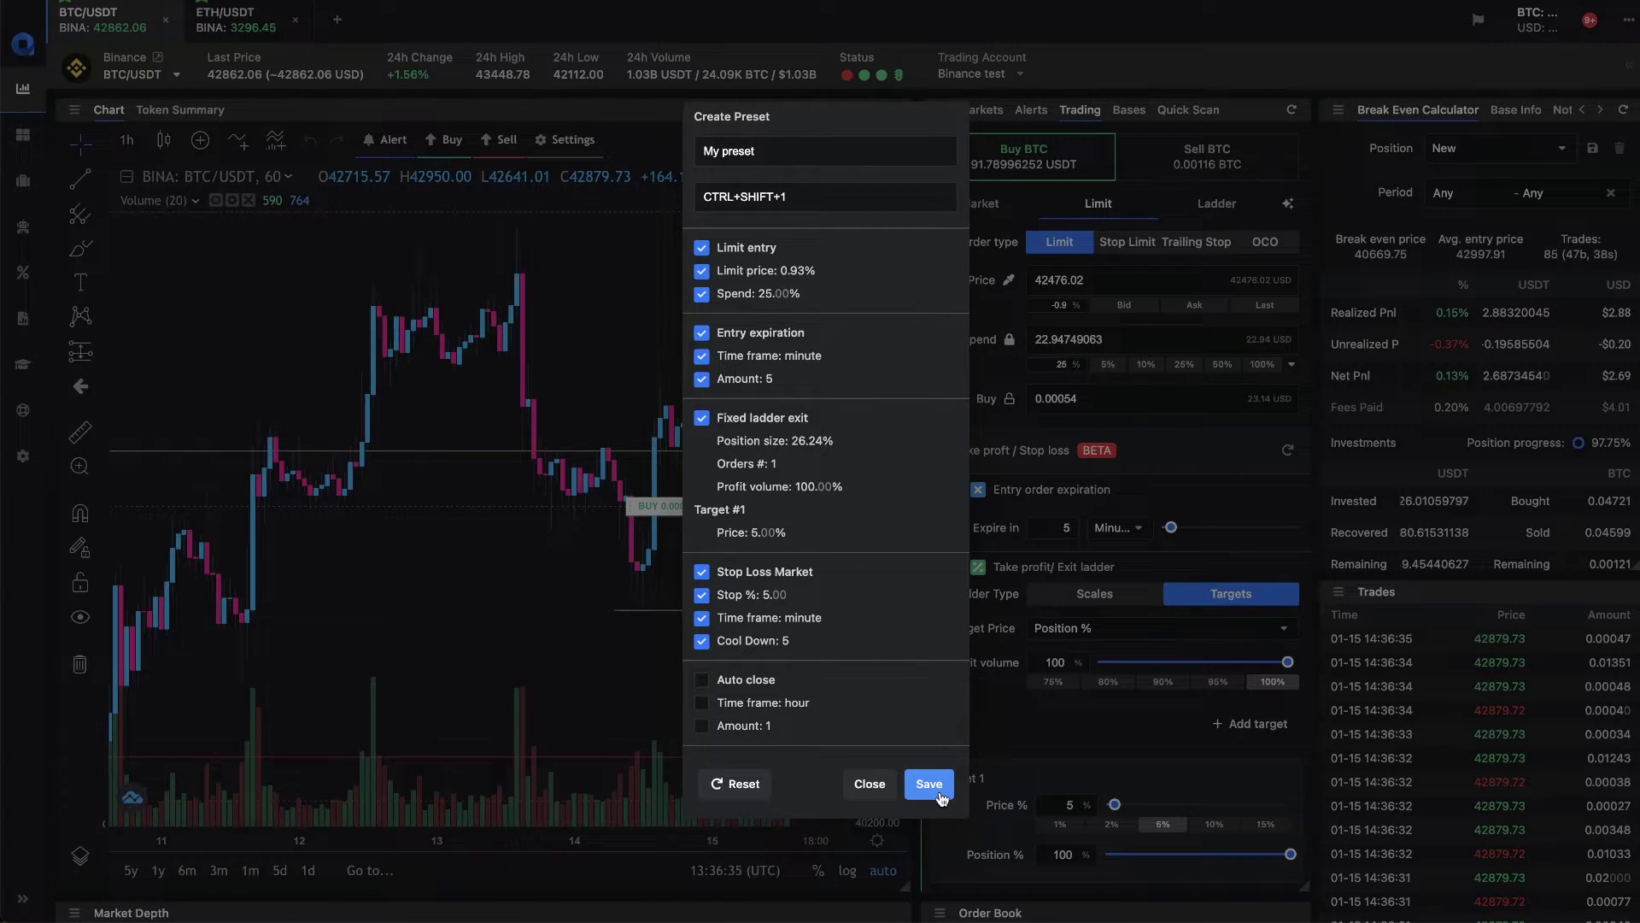
{"action": "left_click", "coordinate": [929, 783]}
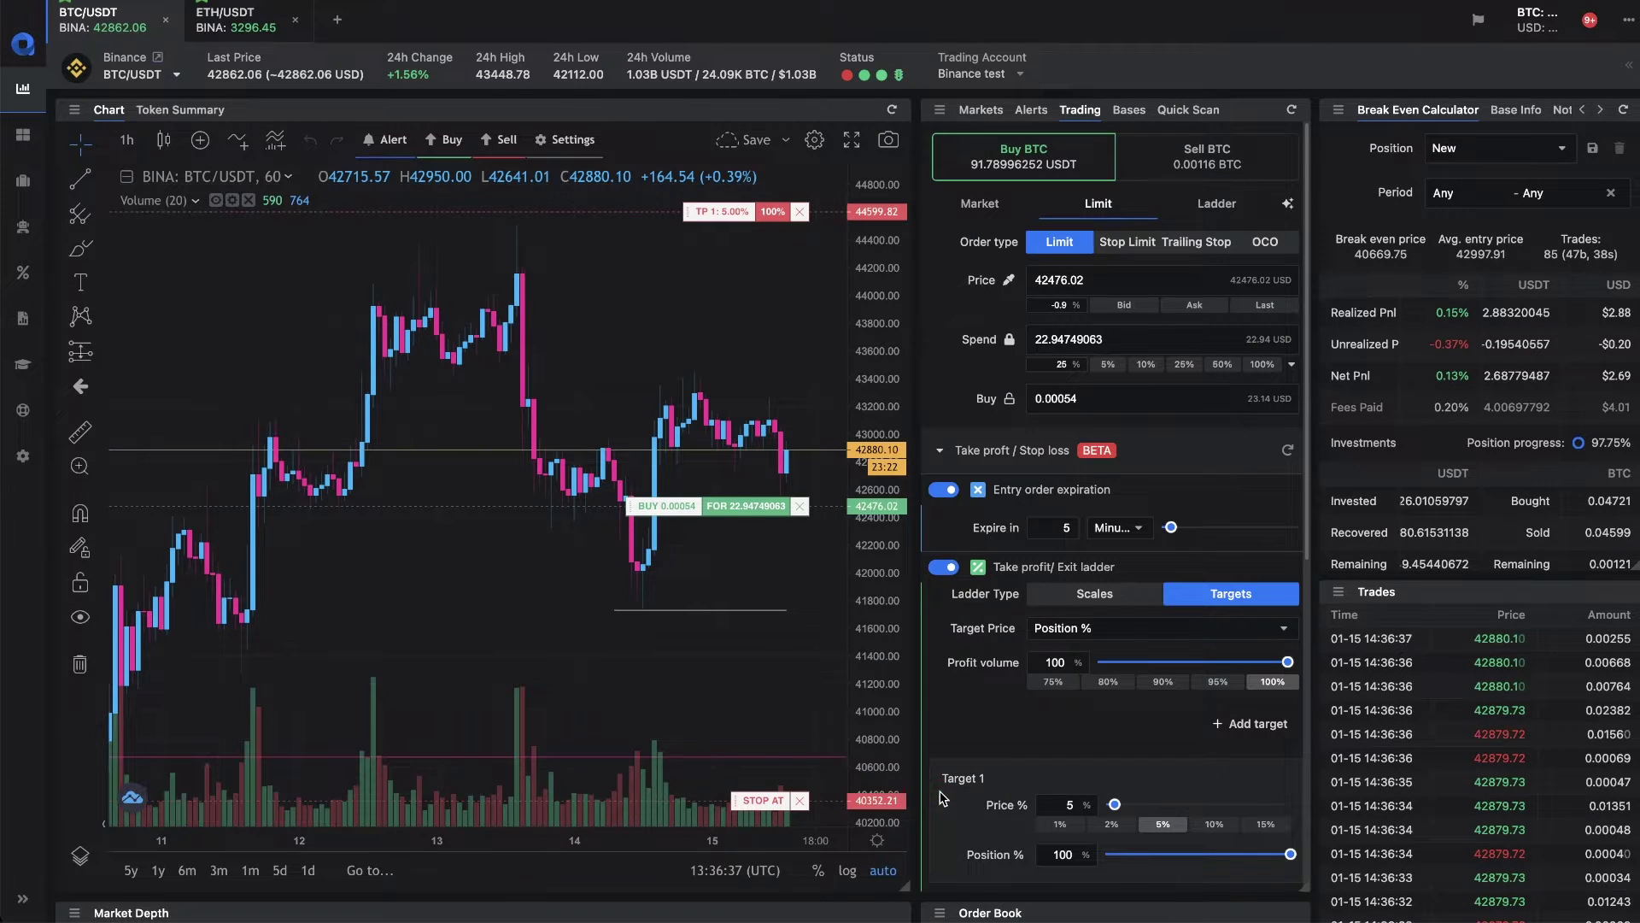
{"action": "scroll", "coordinate": [1051, 679], "scroll_direction": "down", "scroll_amount": 5}
{"action": "scroll", "coordinate": [1057, 692], "scroll_direction": "down", "scroll_amount": 2}
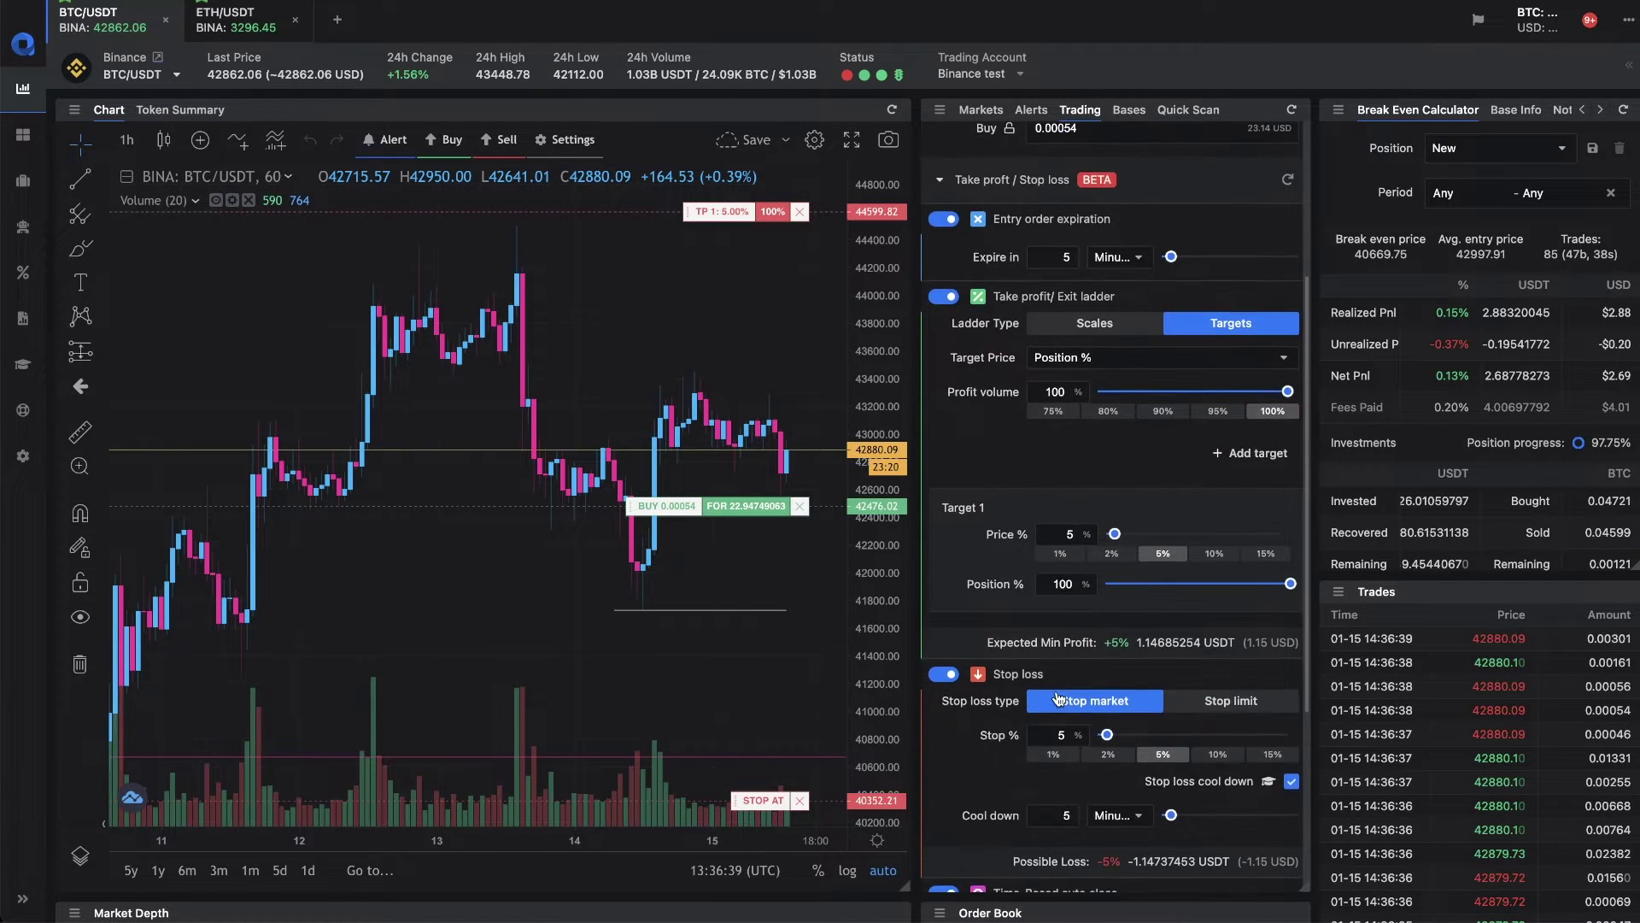
{"action": "scroll", "coordinate": [1059, 698], "scroll_direction": "down", "scroll_amount": 5}
Reset the BTC/USDT order form, then apply My preset from the presets list.
{"action": "left_click", "coordinate": [1020, 672]}
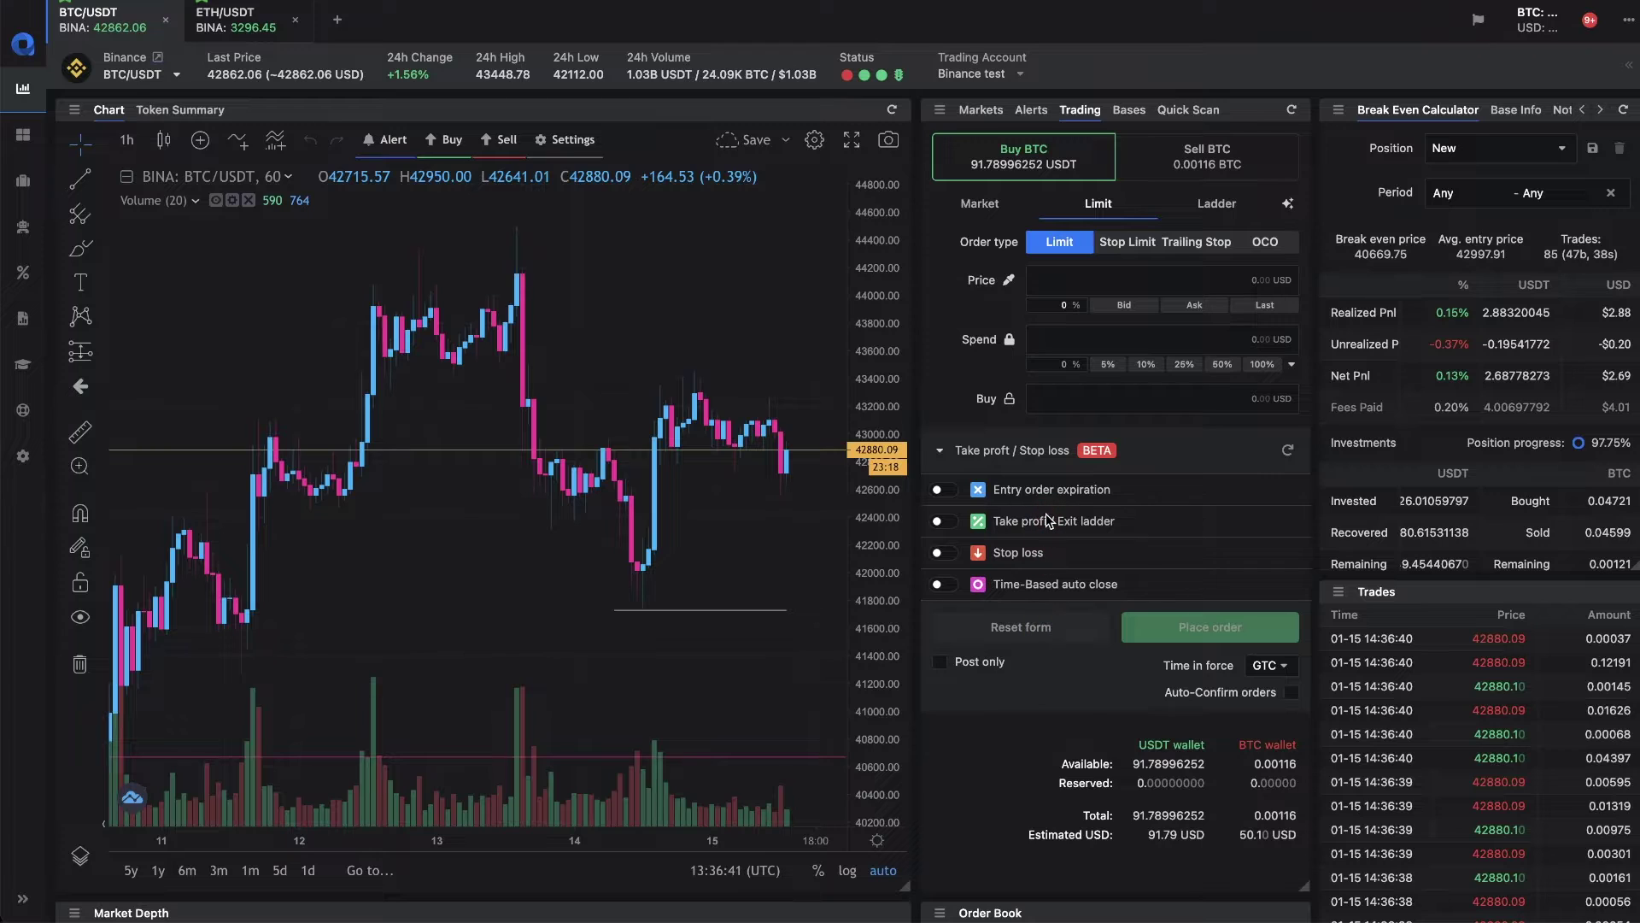
{"action": "key", "text": "ctrl+z"}
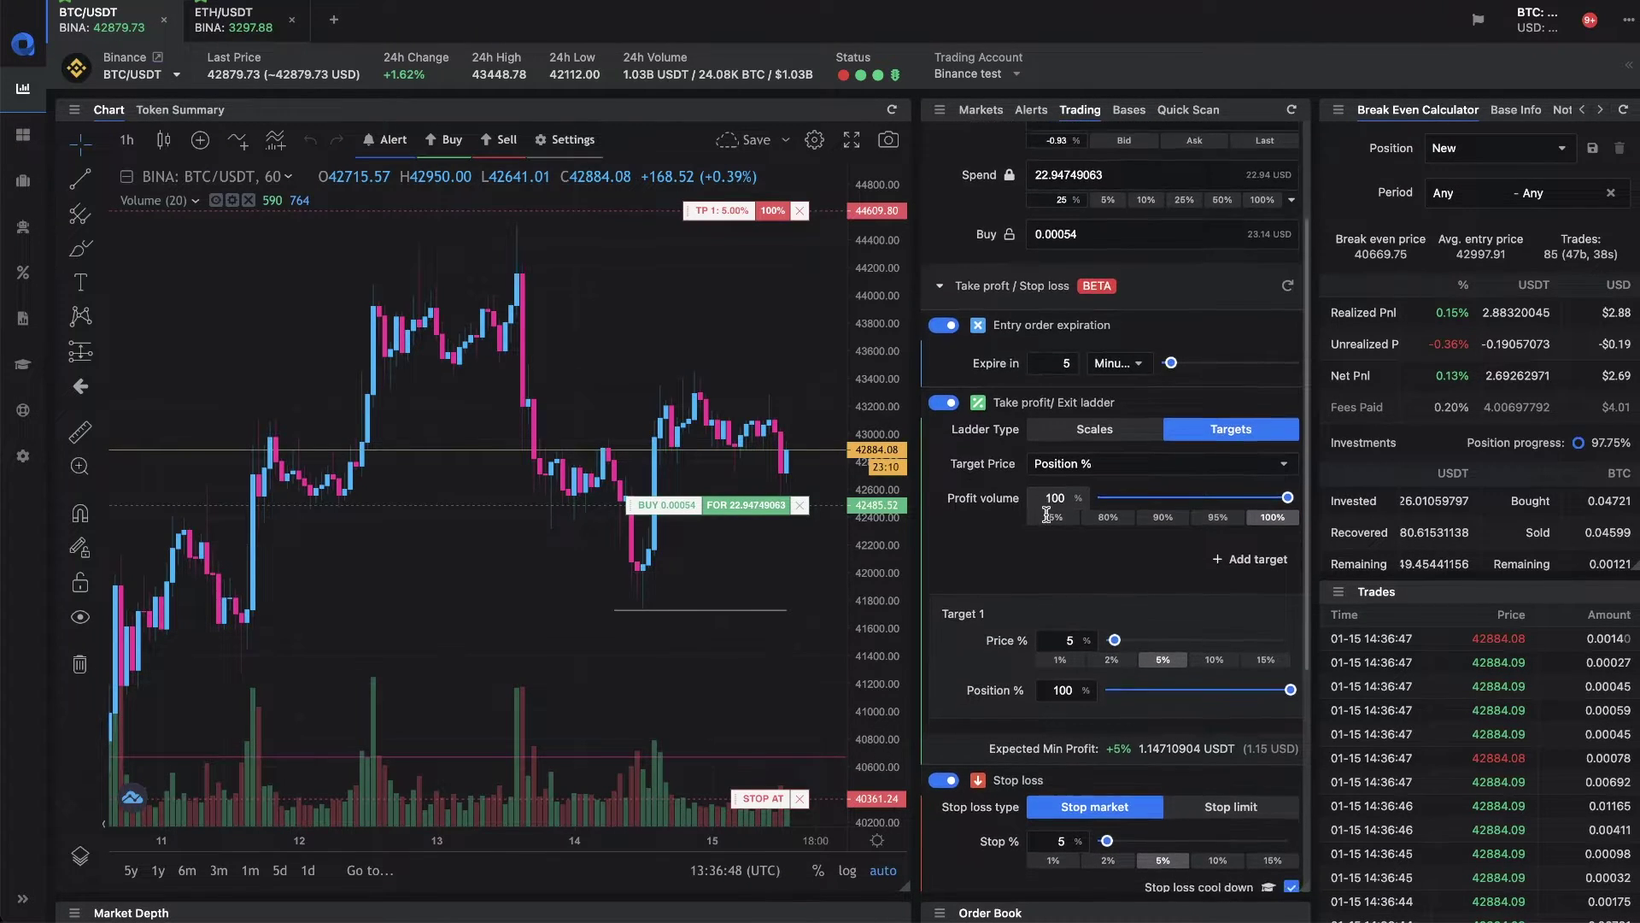
{"action": "scroll", "coordinate": [1045, 518], "scroll_direction": "down", "scroll_amount": 3}
{"action": "scroll", "coordinate": [1154, 449], "scroll_direction": "up", "scroll_amount": 5}
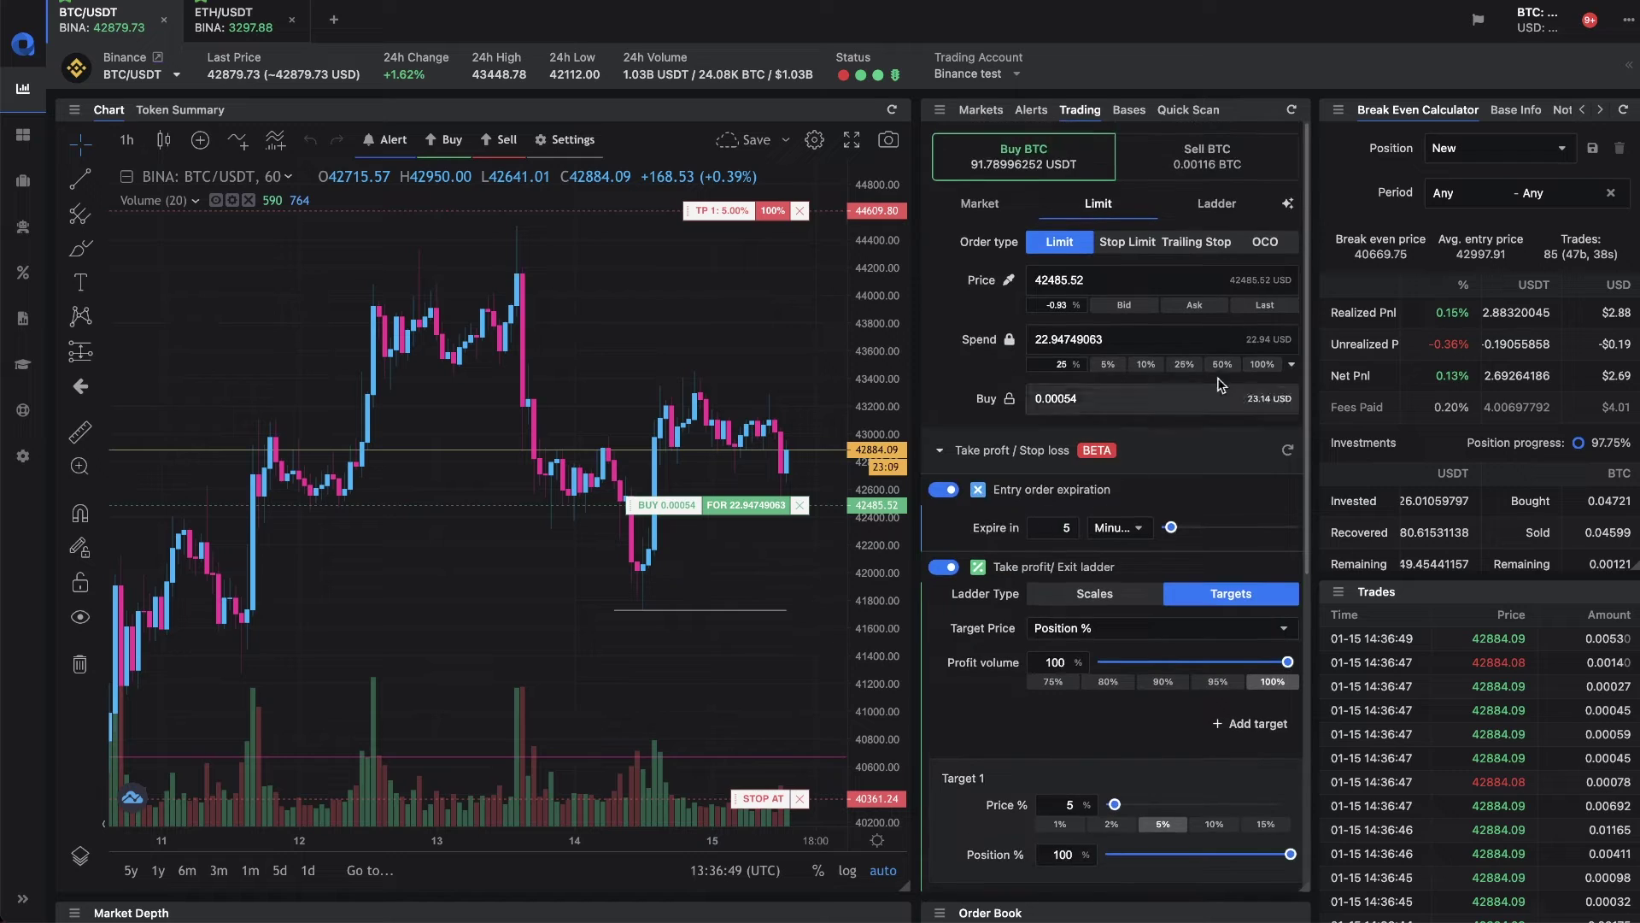
{"action": "left_click", "coordinate": [1287, 203]}
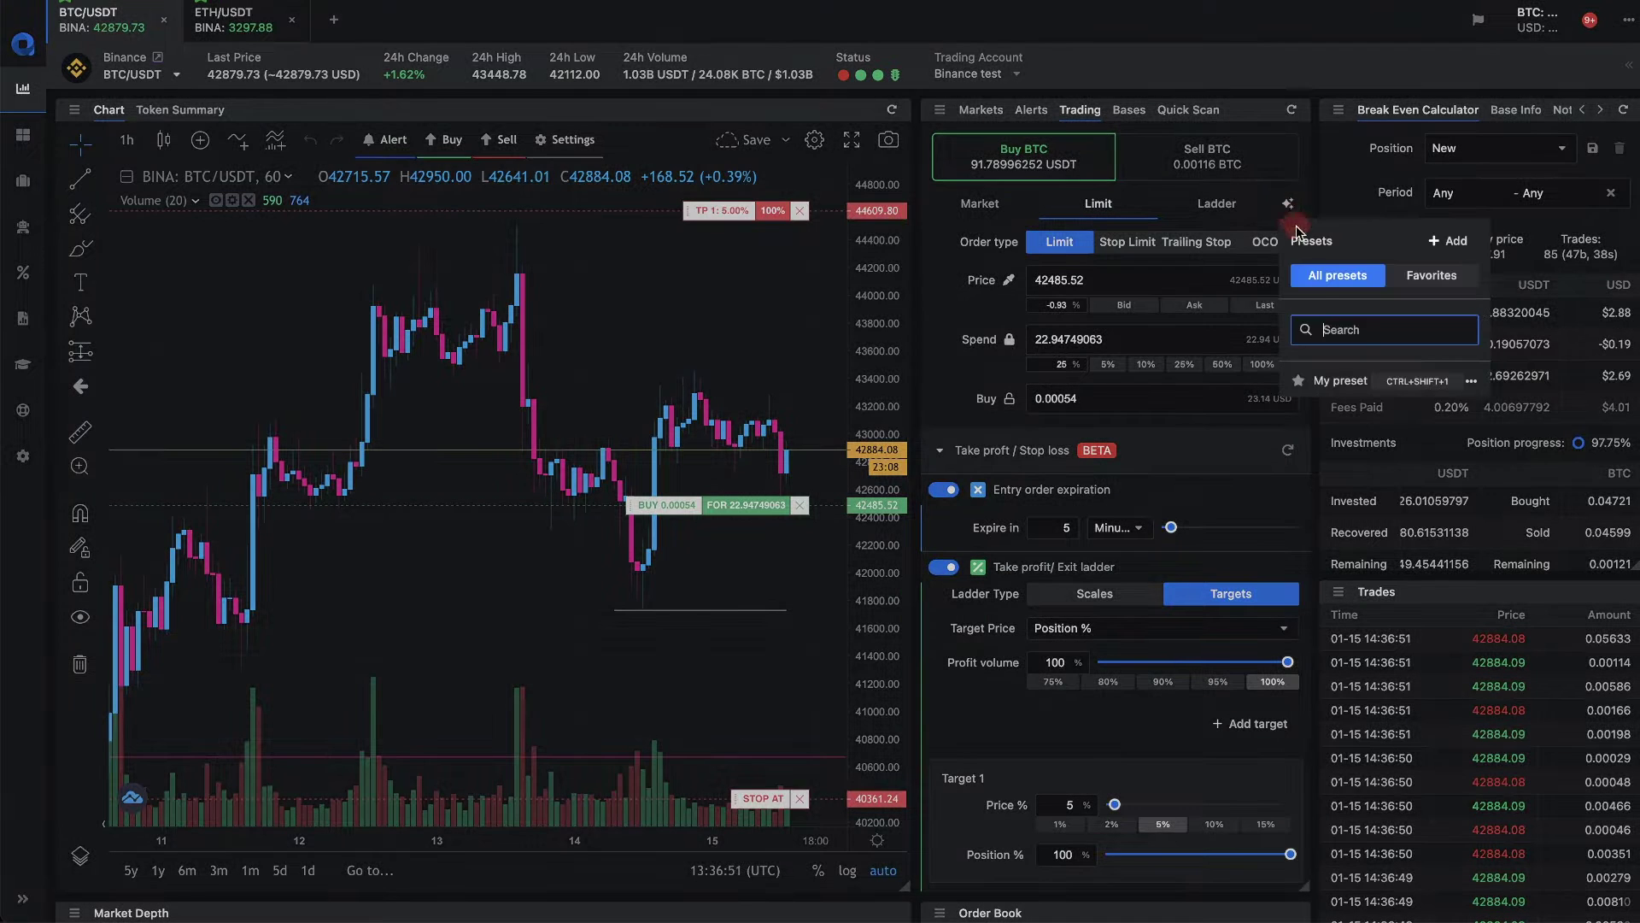
{"action": "left_click", "coordinate": [1341, 381]}
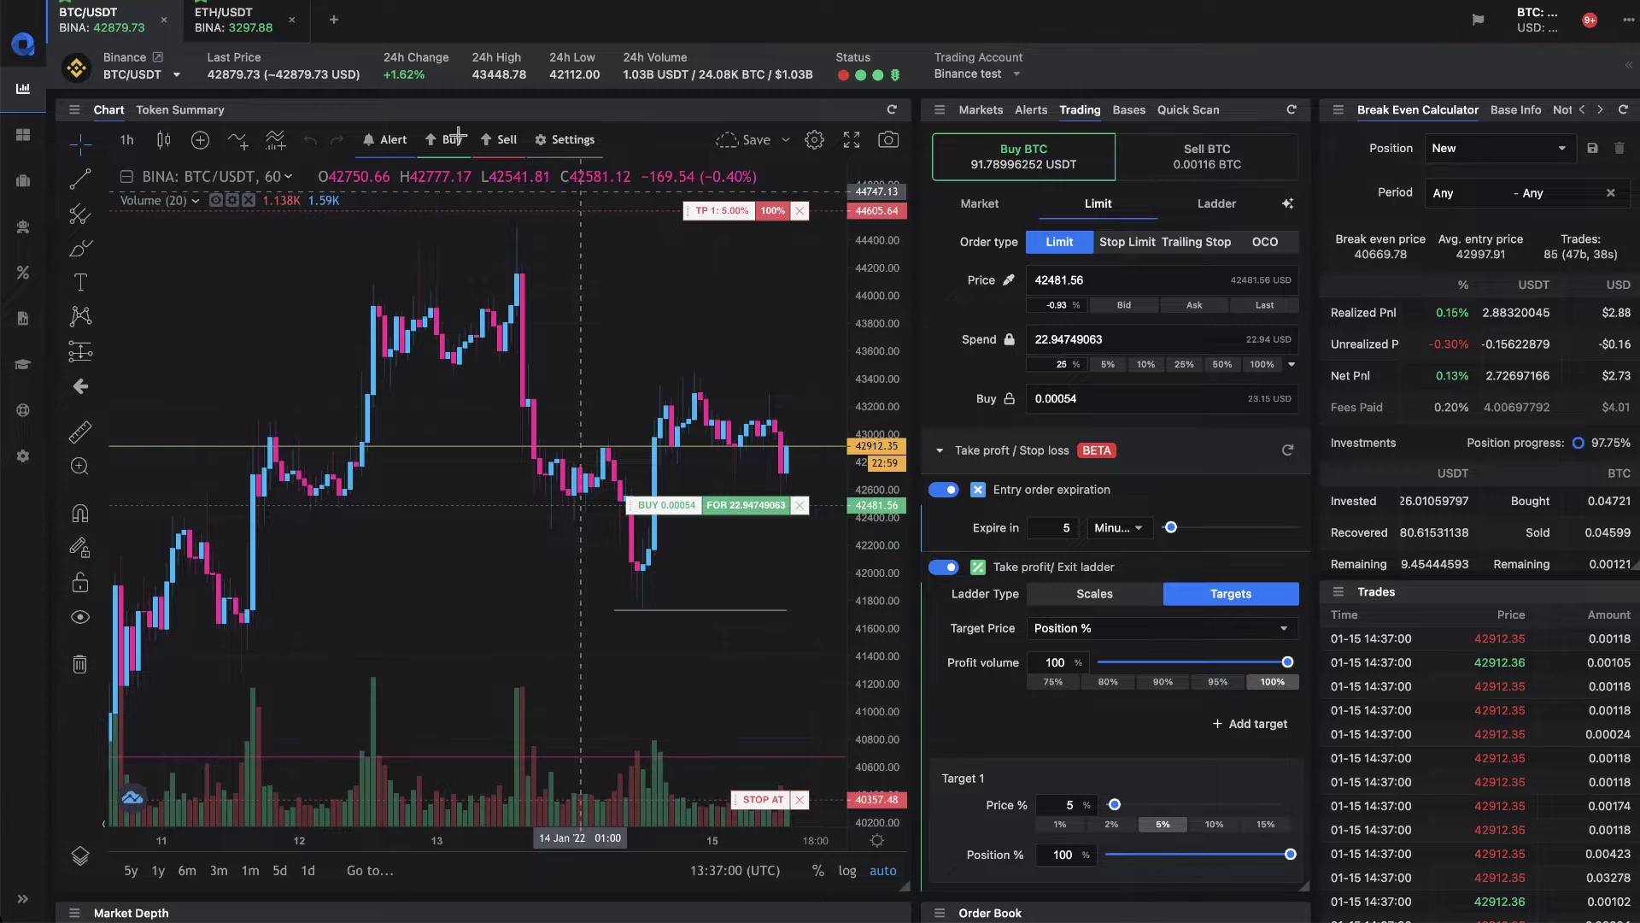
Apply My preset to the ETH/USDT order form, giving a limit buy at 3267.78.
{"action": "left_click", "coordinate": [255, 27]}
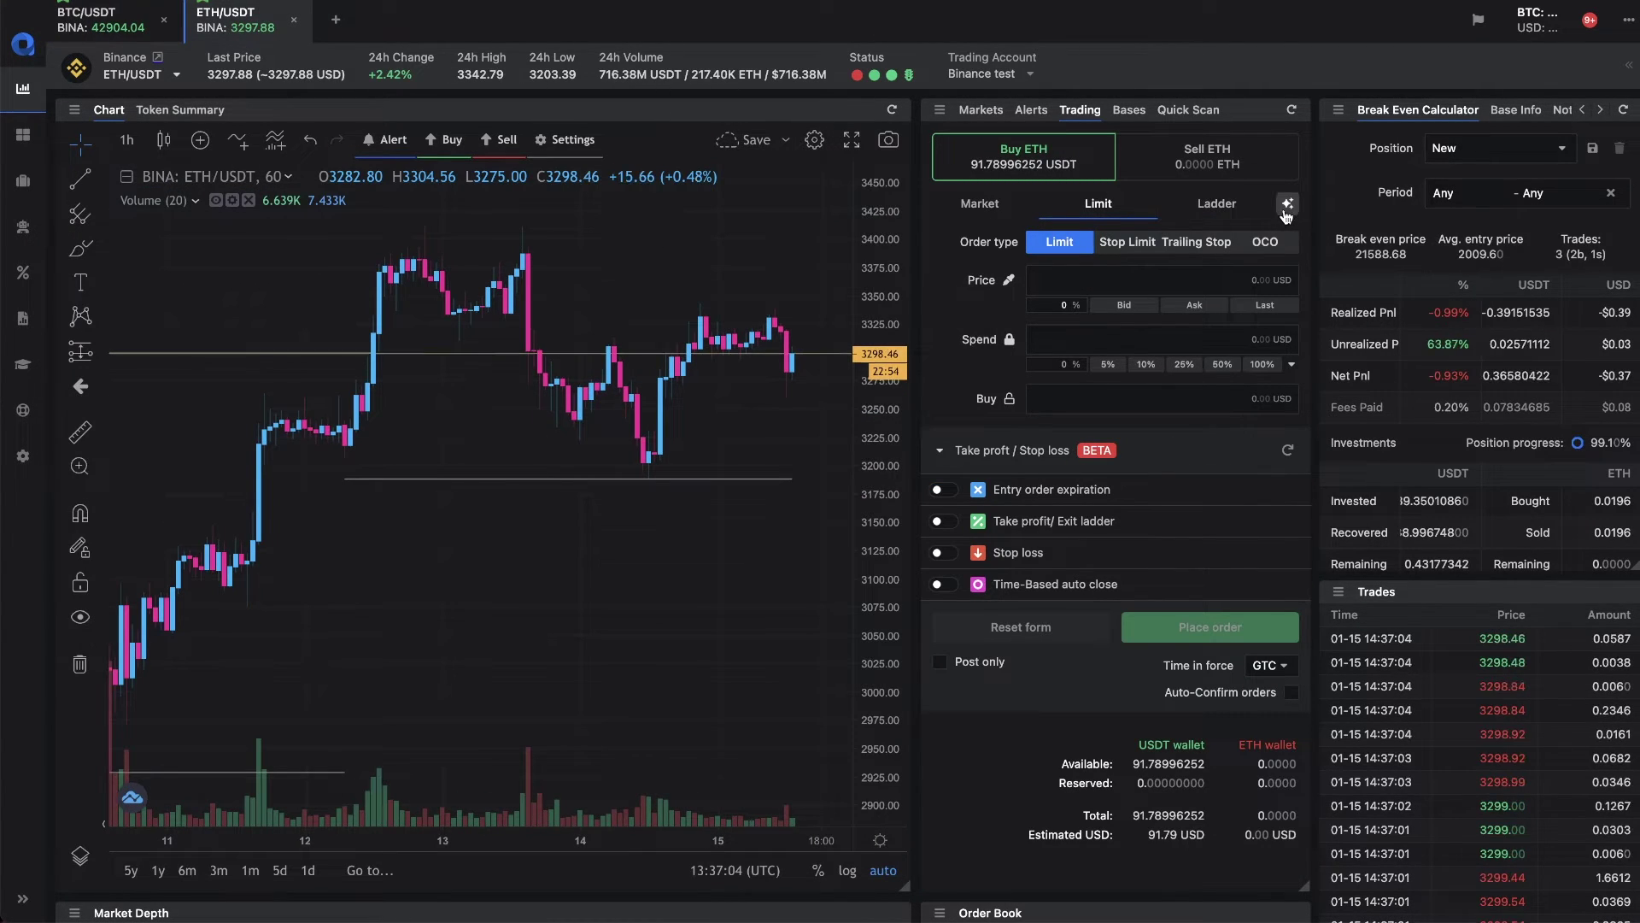
{"action": "left_click", "coordinate": [1286, 205]}
{"action": "left_click", "coordinate": [1337, 385]}
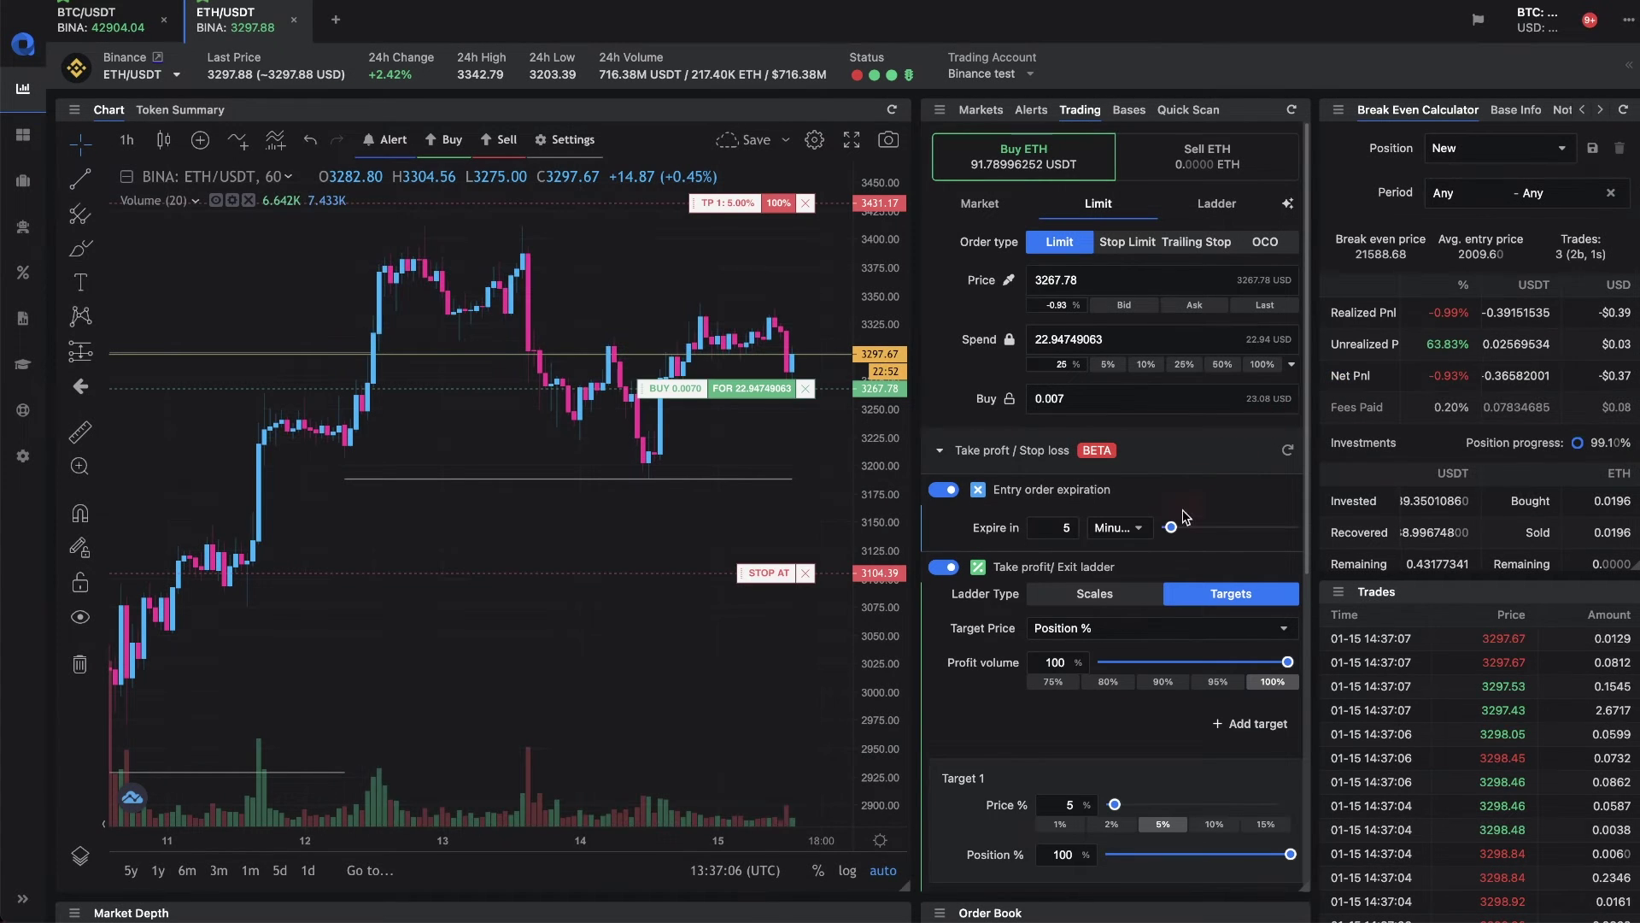